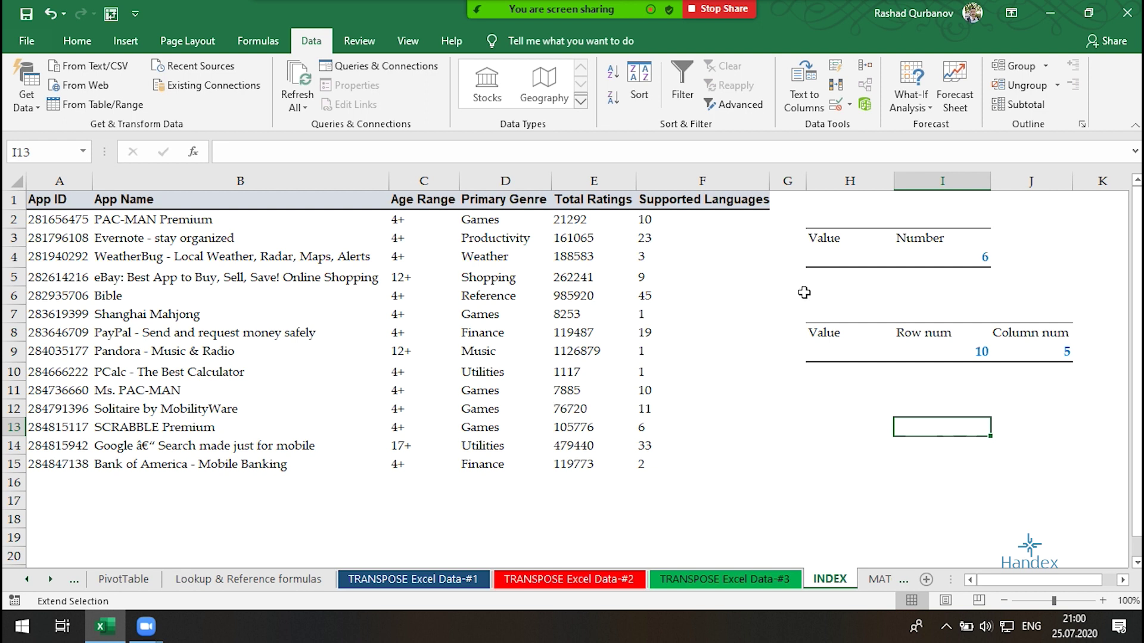
- Enter =INDEX(B2:B15,I4) in H4 to return Shanghai Mahjong, then autofit column H
left_click(842, 259)
key("Escape")
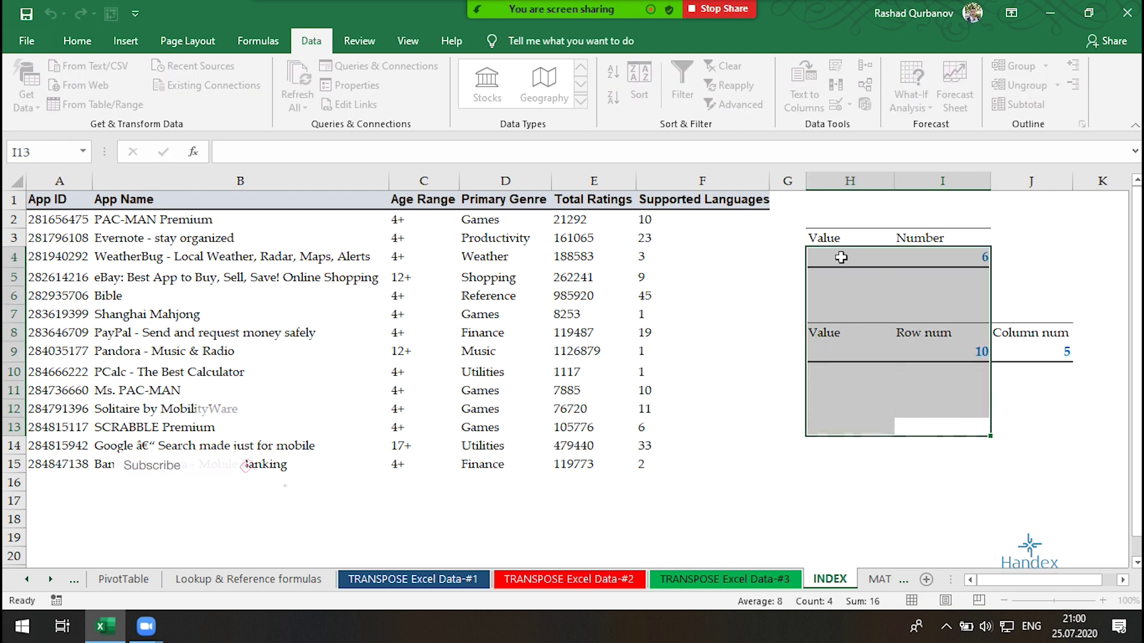
left_click(840, 256)
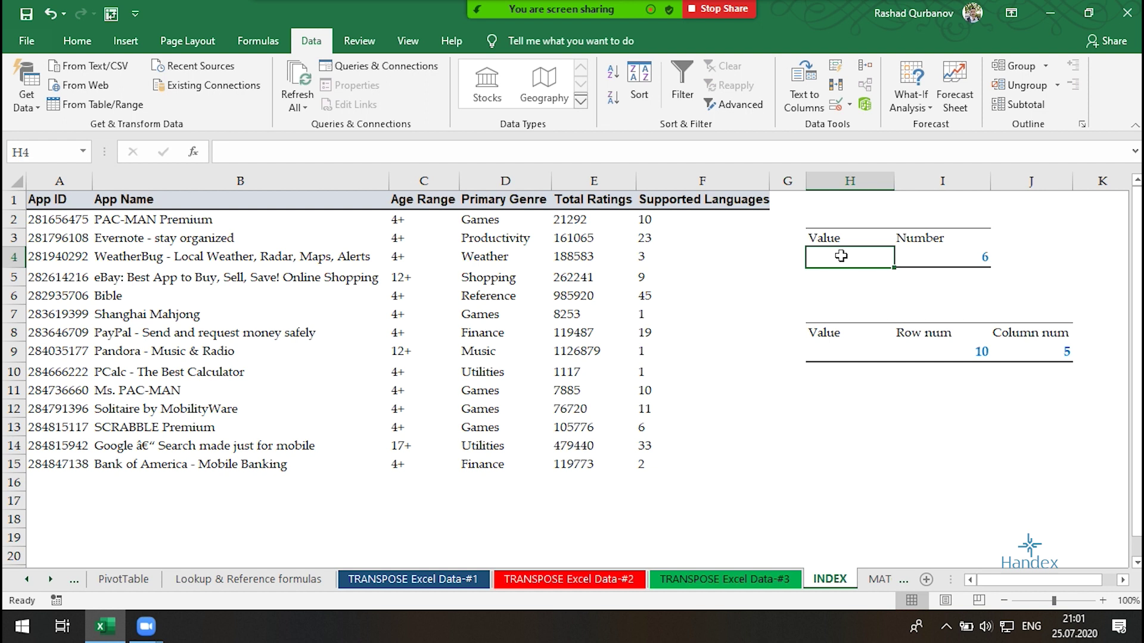
type("=inde")
key("Tab")
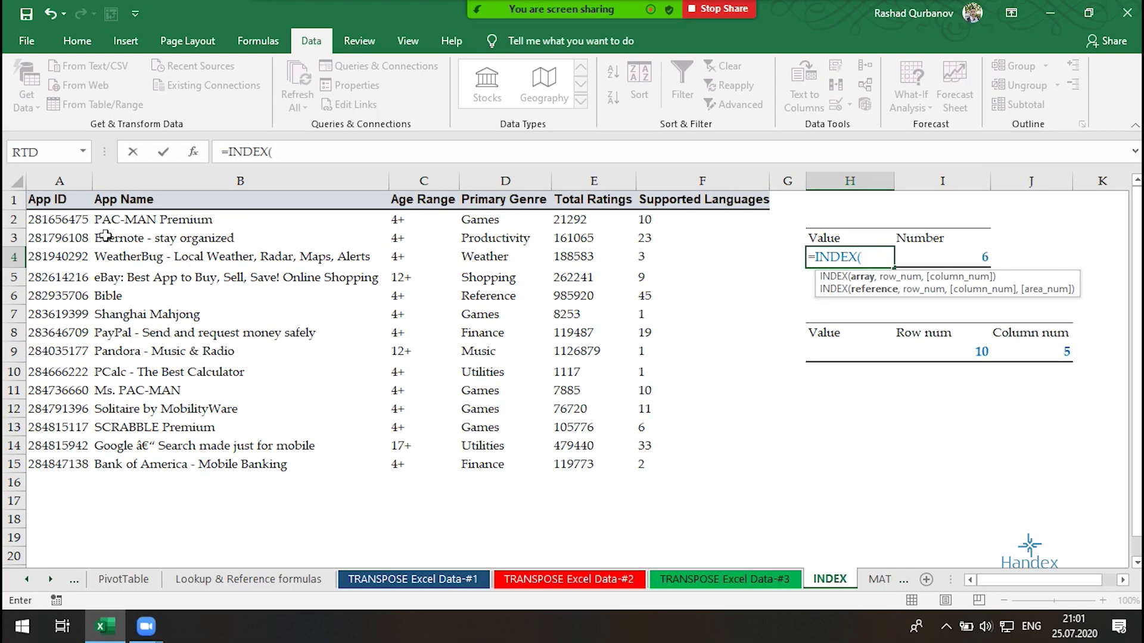
left_click(160, 220)
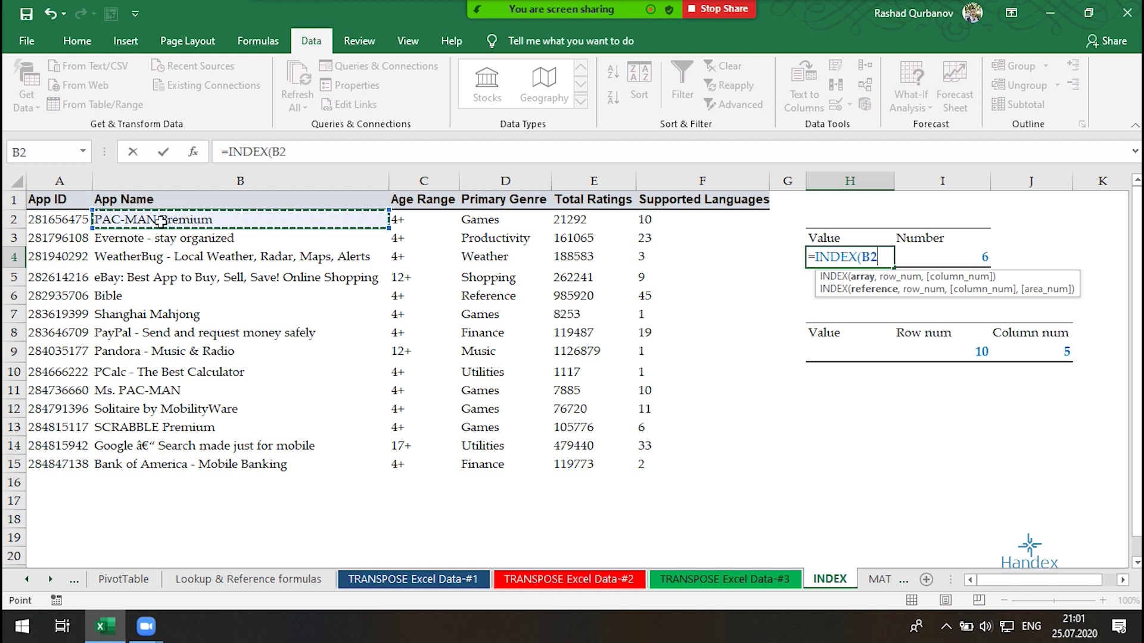
left_click_drag(159, 219, 201, 464)
type(",")
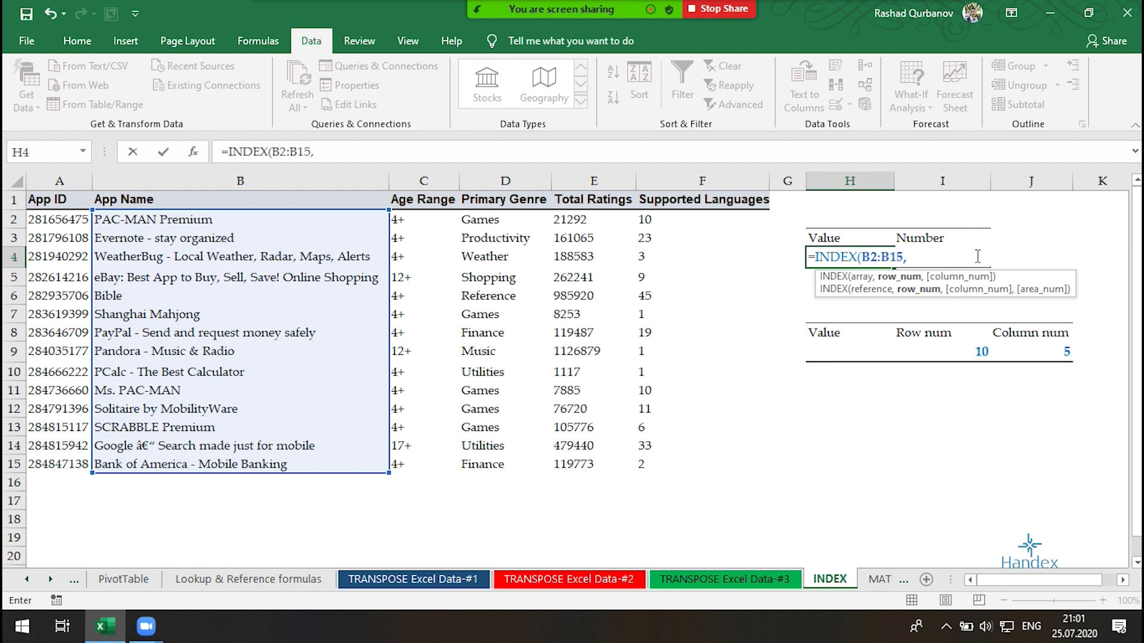
type("i4")
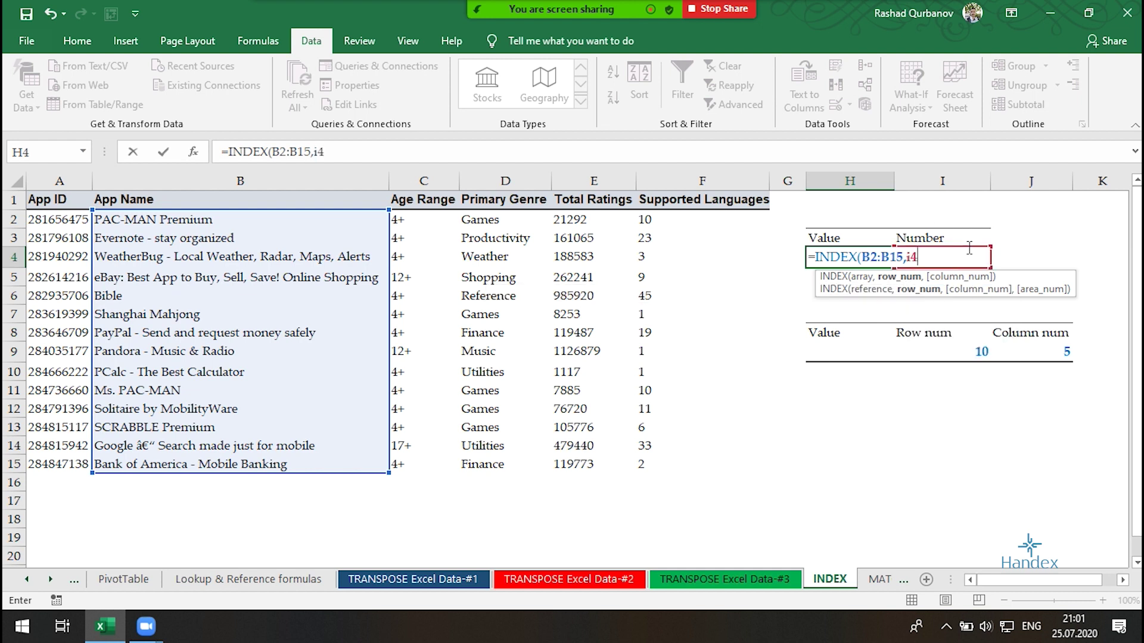
key("Return")
double_click(894, 181)
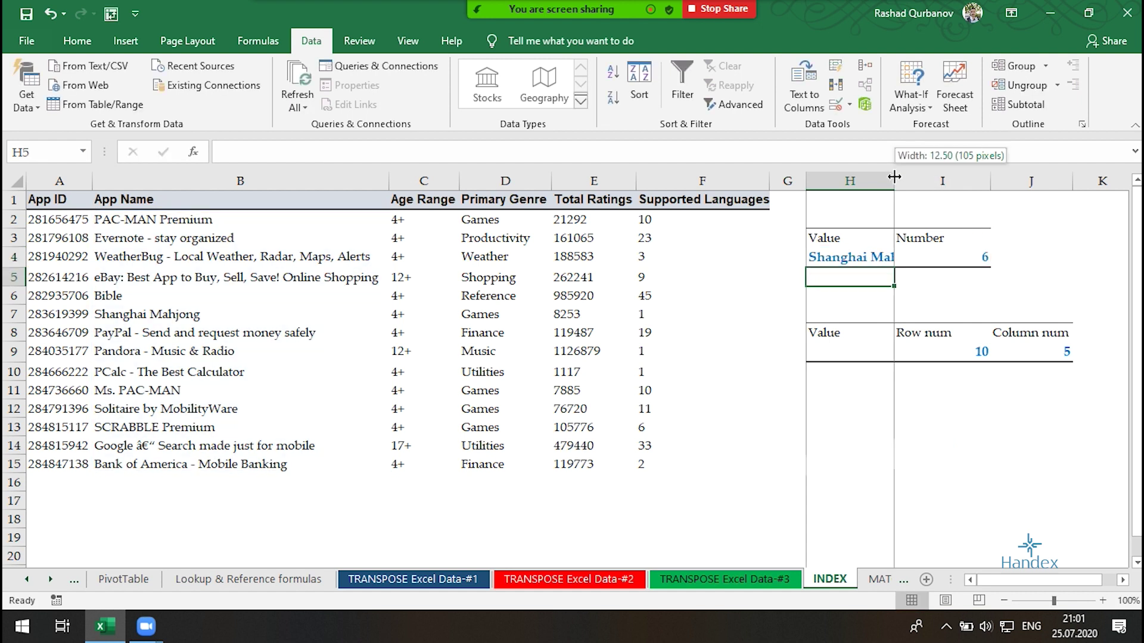
- Review H4's formula and annotate the B2:B15 app names and the Number 6 in I4
double_click(873, 262)
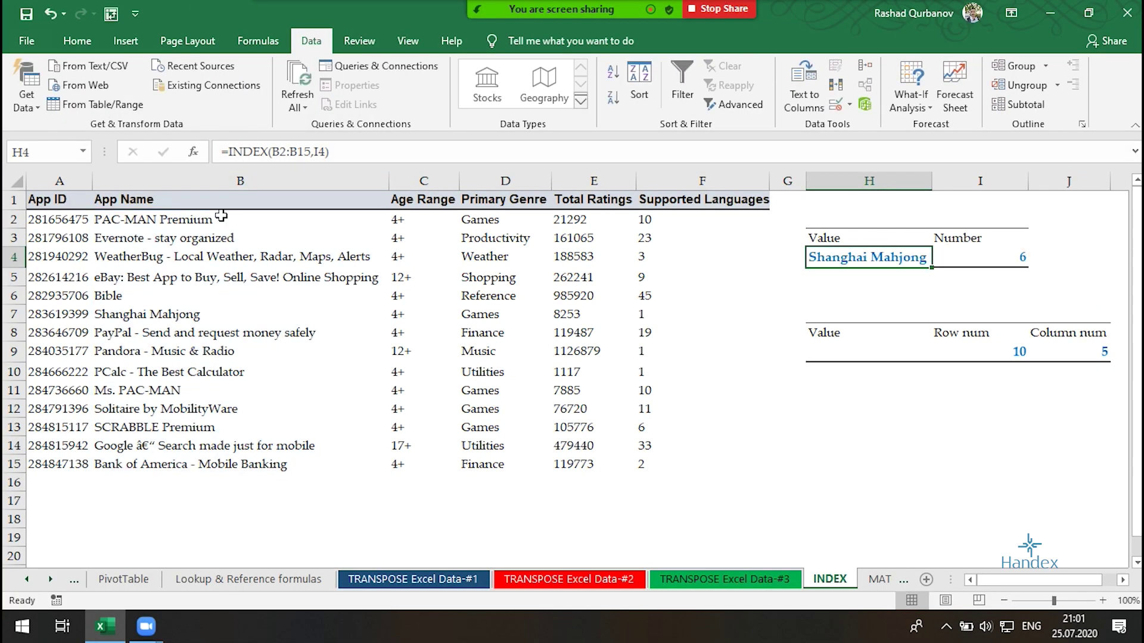
left_click_drag(231, 220, 211, 466)
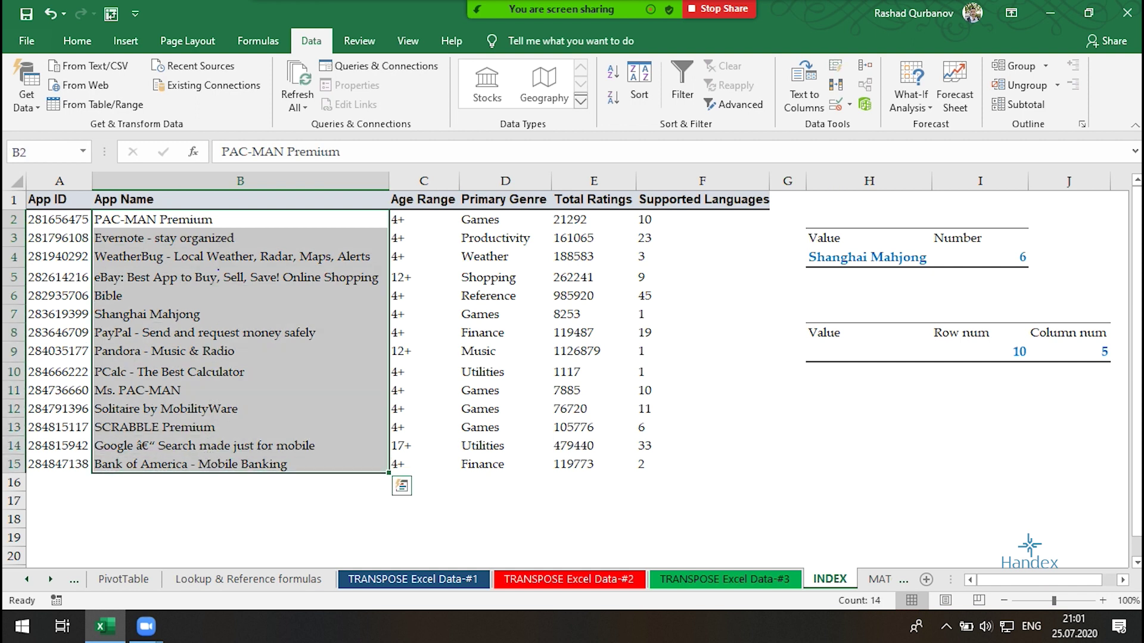
left_click_drag(1029, 244, 938, 252)
left_click_drag(243, 220, 294, 225)
left_click_drag(266, 238, 297, 237)
mouse_move(160, 297)
left_mouse_down()
mouse_move(235, 297)
mouse_move(225, 342)
mouse_move(143, 287)
left_mouse_up()
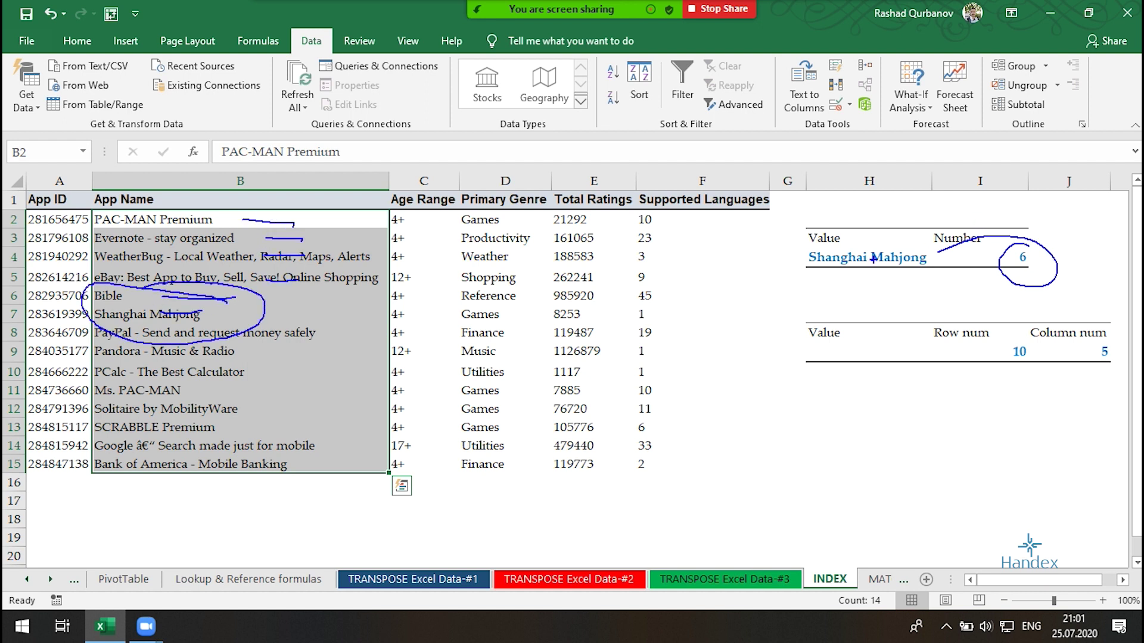
left_click(948, 258)
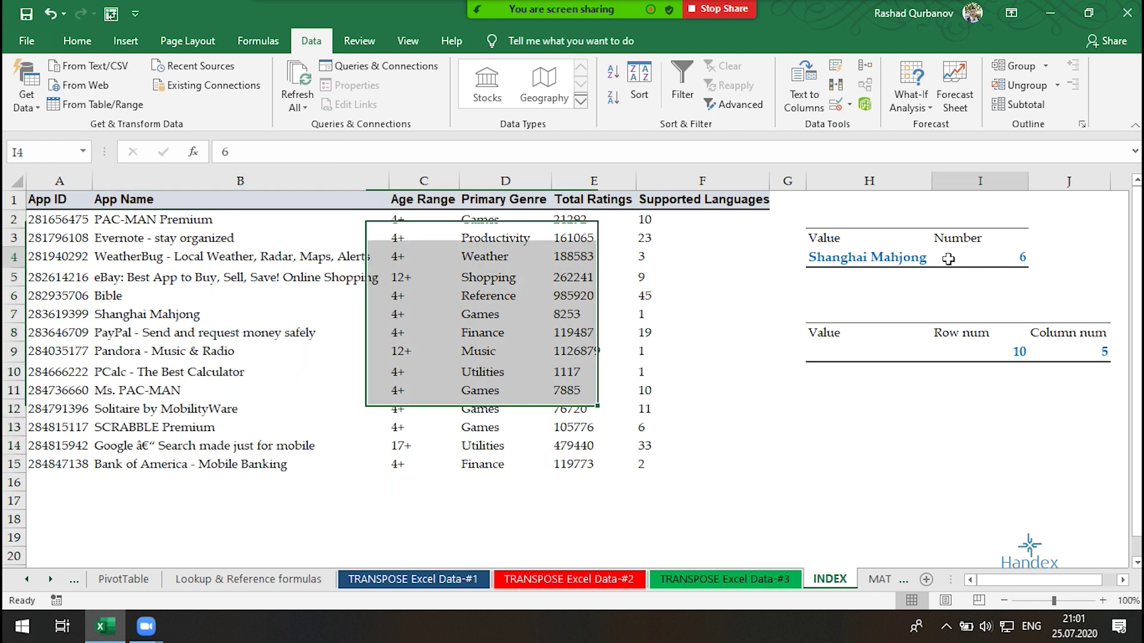
- Set the Number in I4 to 1 and highlight PAC-MAN Premium in row 2
type("1")
key("Return")
left_click(226, 231)
left_click_drag(214, 213, 146, 449)
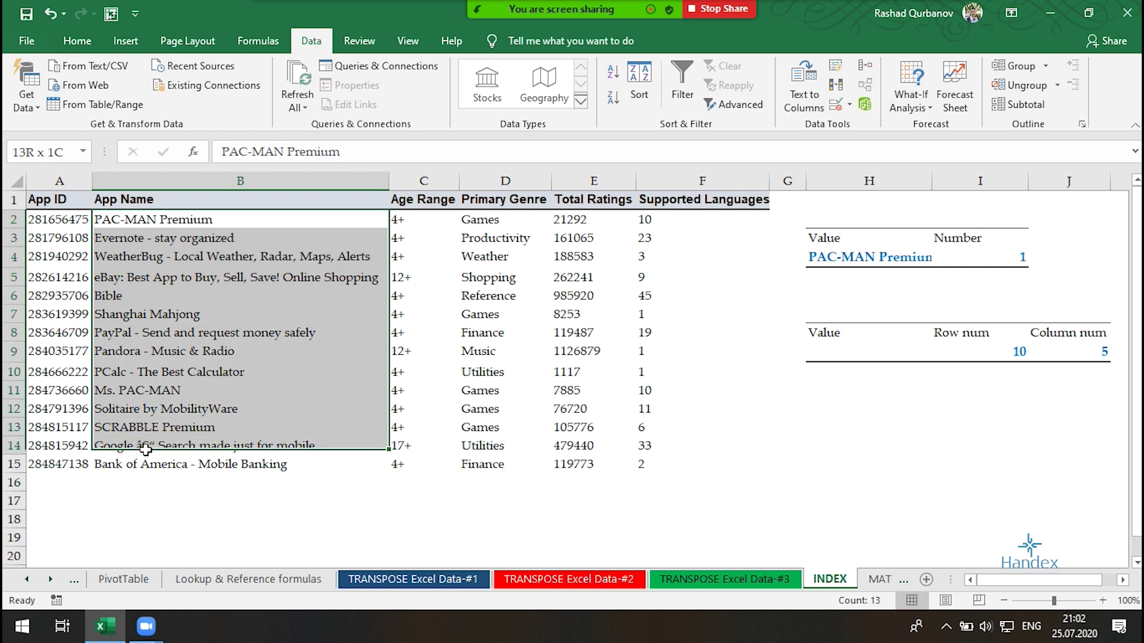
left_click(14, 220)
left_click(132, 219)
- Change the Number in I4 to 2, then to 3
left_click(1004, 258)
type("2")
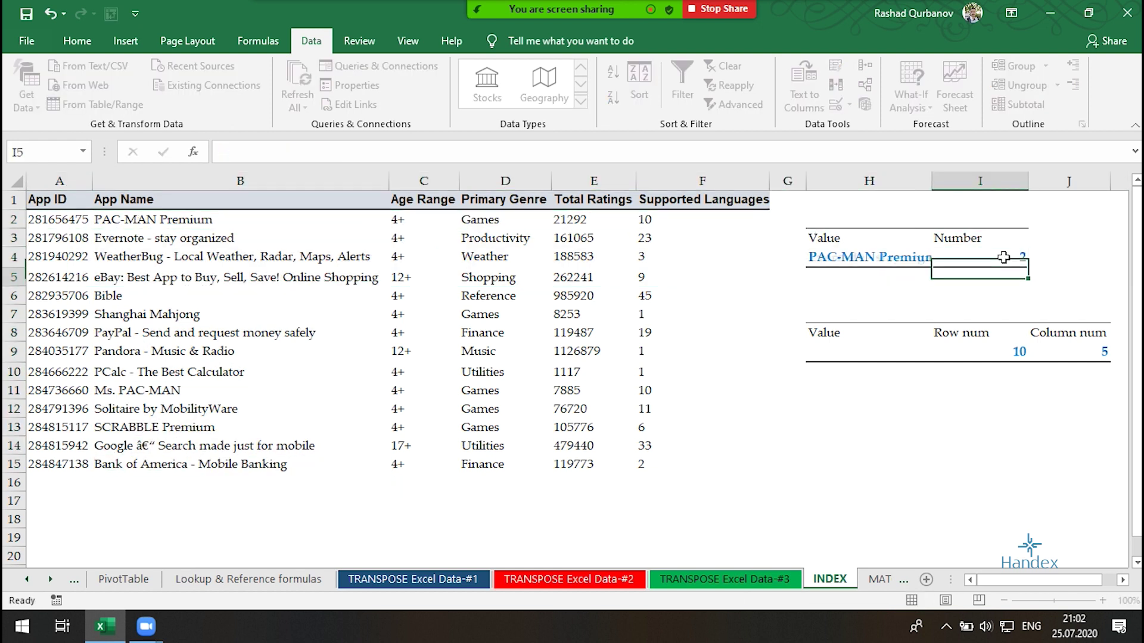
key("Up")
key("Left")
left_click(1004, 260)
type("3")
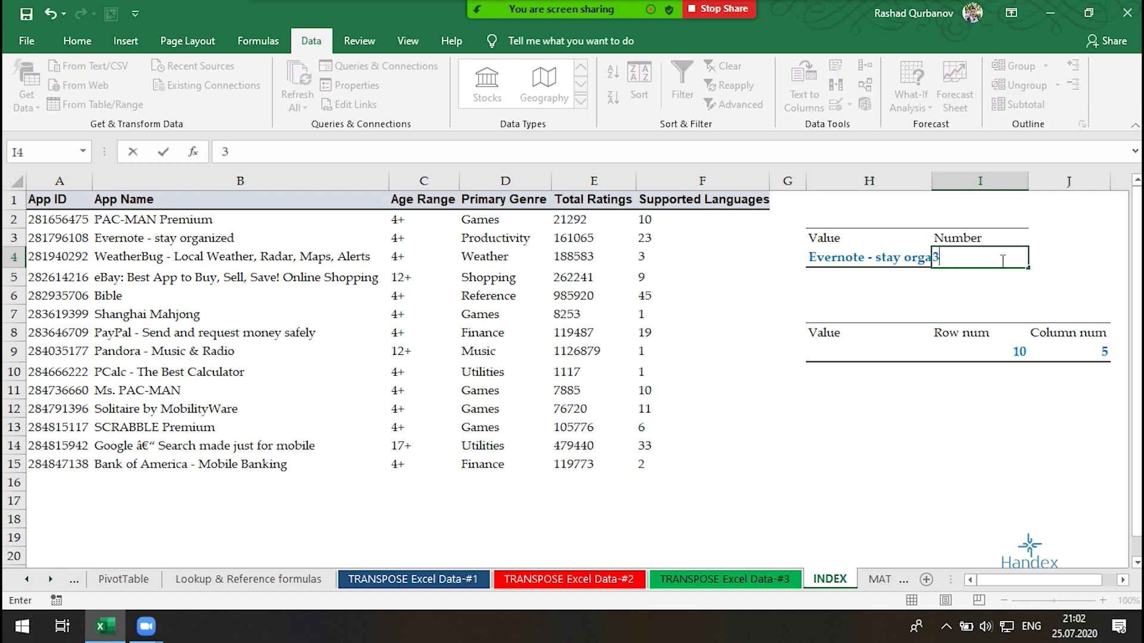
key("Return")
- Autofit column H, undo it, and review the H4 formula again without changes
double_click(931, 181)
left_click(953, 255)
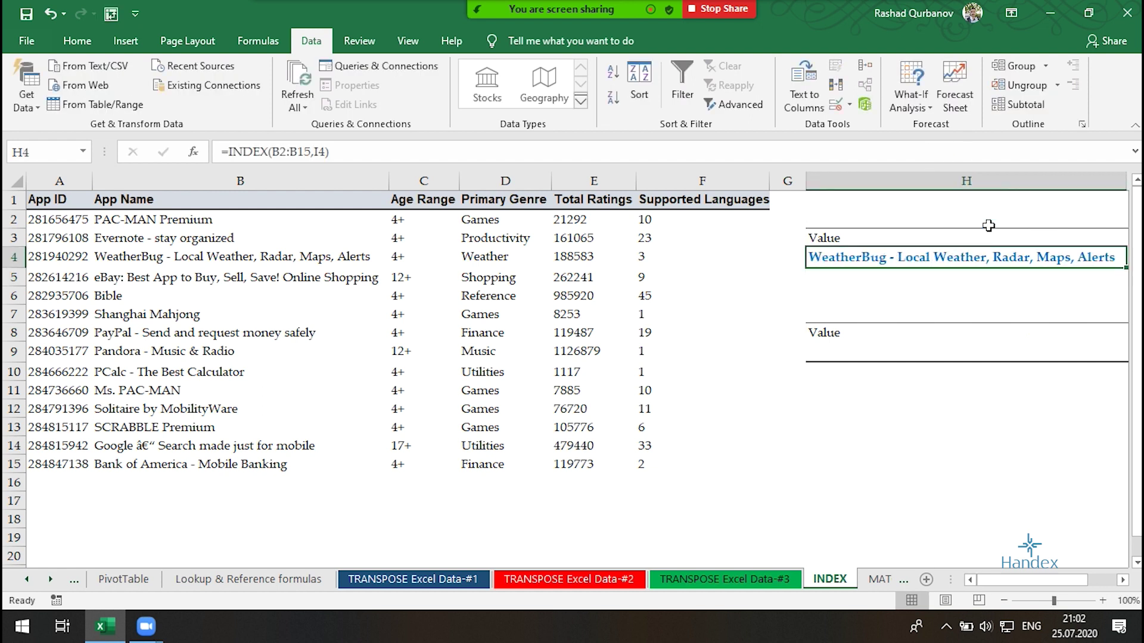
key("ctrl+z")
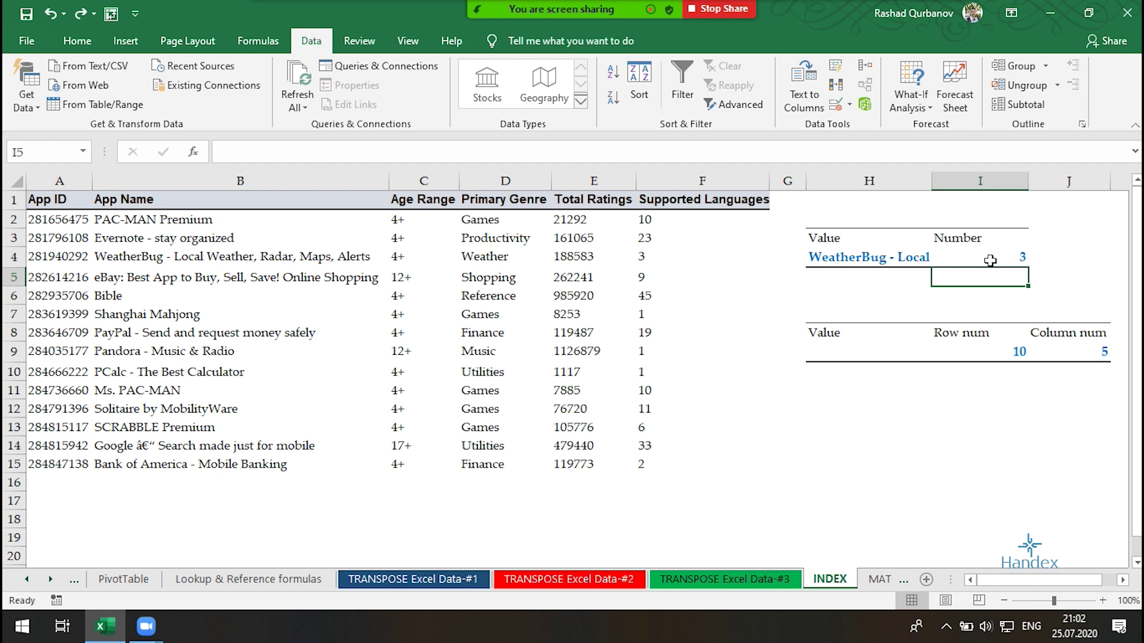
left_click(990, 259)
double_click(992, 258)
double_click(878, 262)
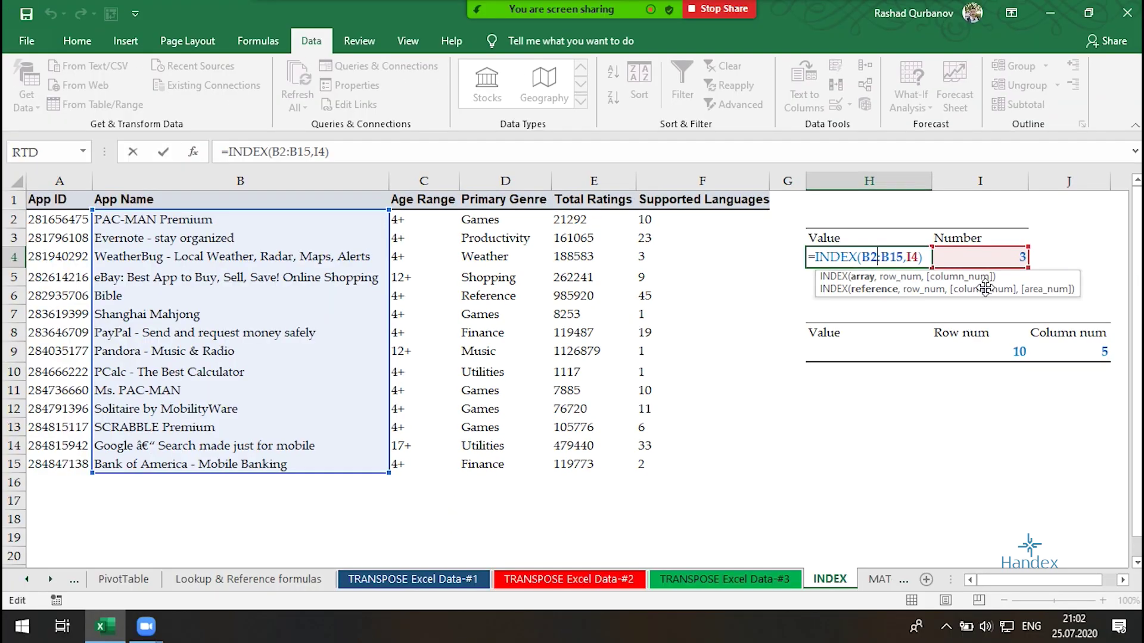
key("Escape")
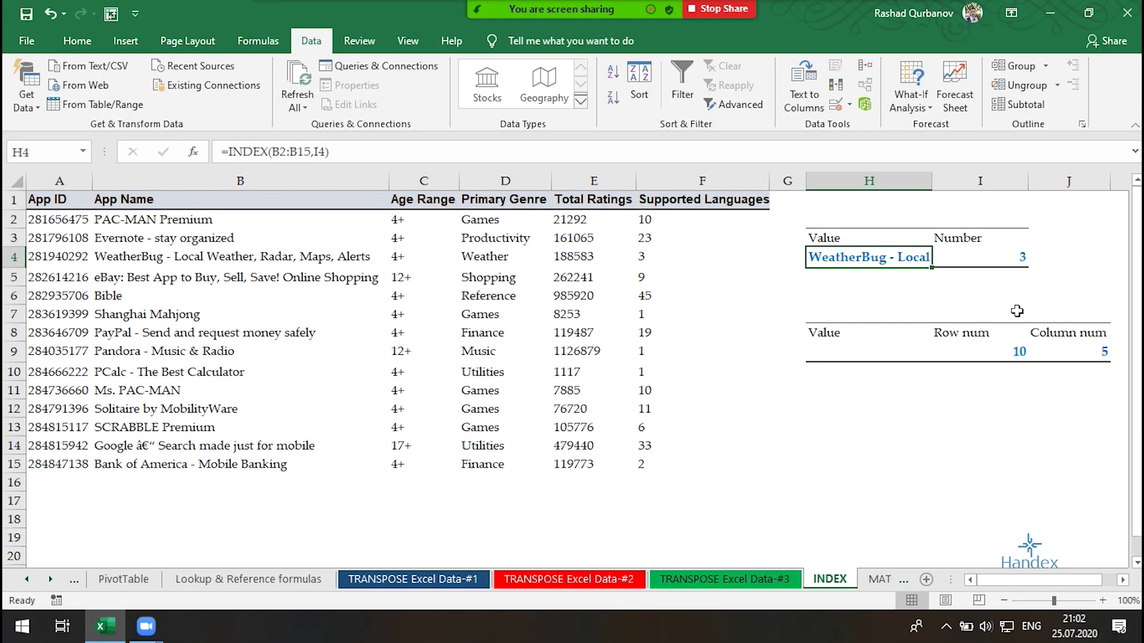
left_click(853, 348)
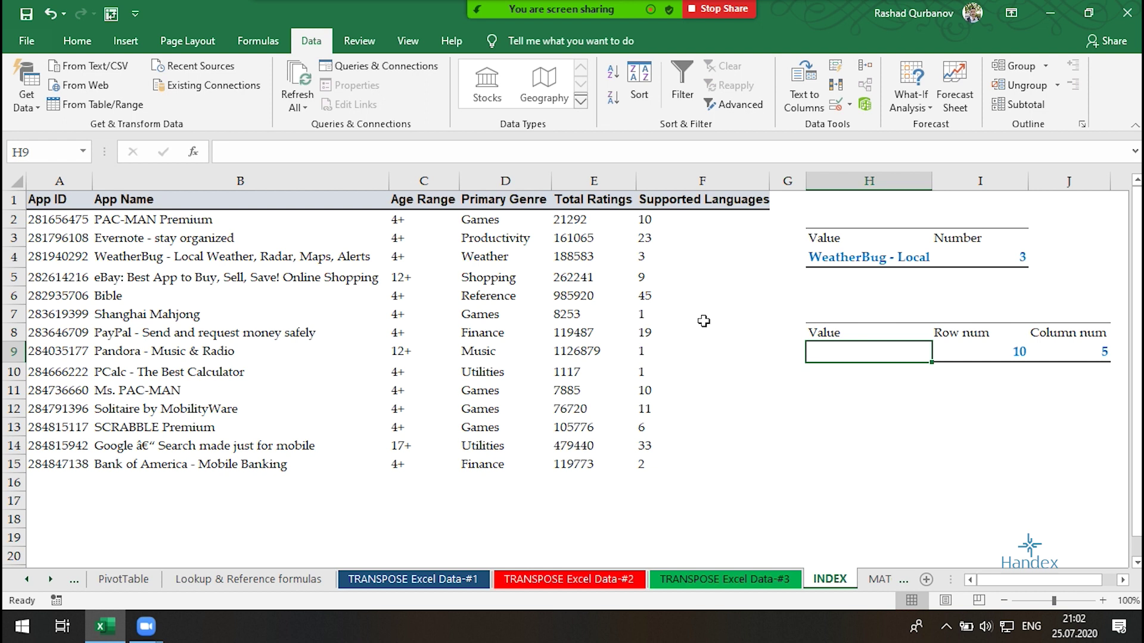
- Enter =INDEX(A2:F15,I9,J9) in H9, returning 7885 for row 10, column 5
type("=inde")
key("Tab")
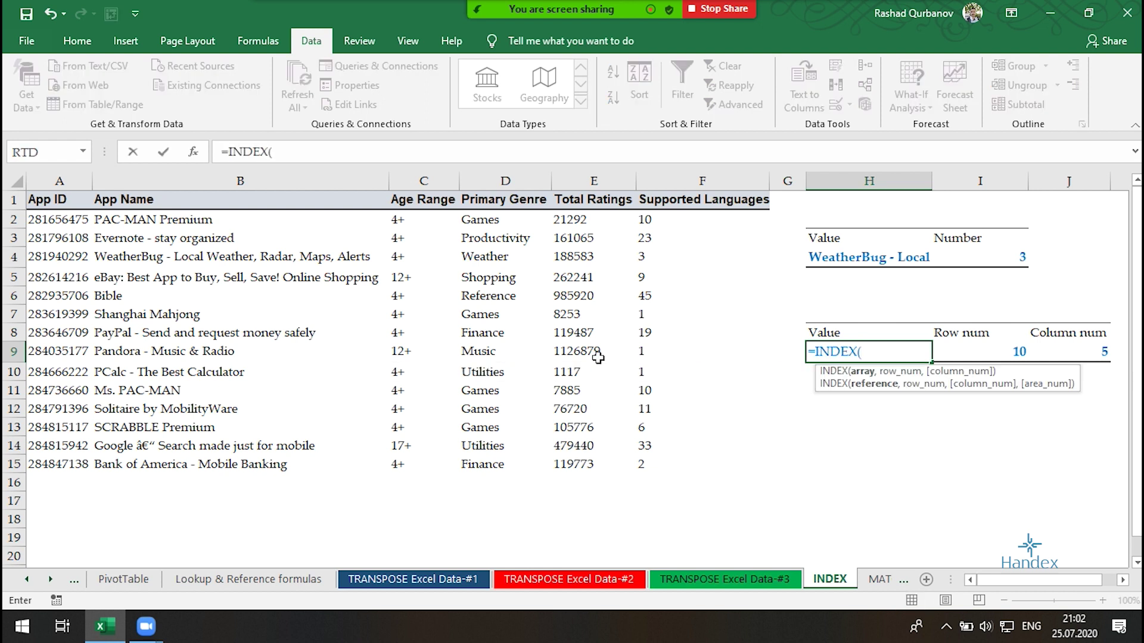
left_click_drag(52, 218, 628, 454)
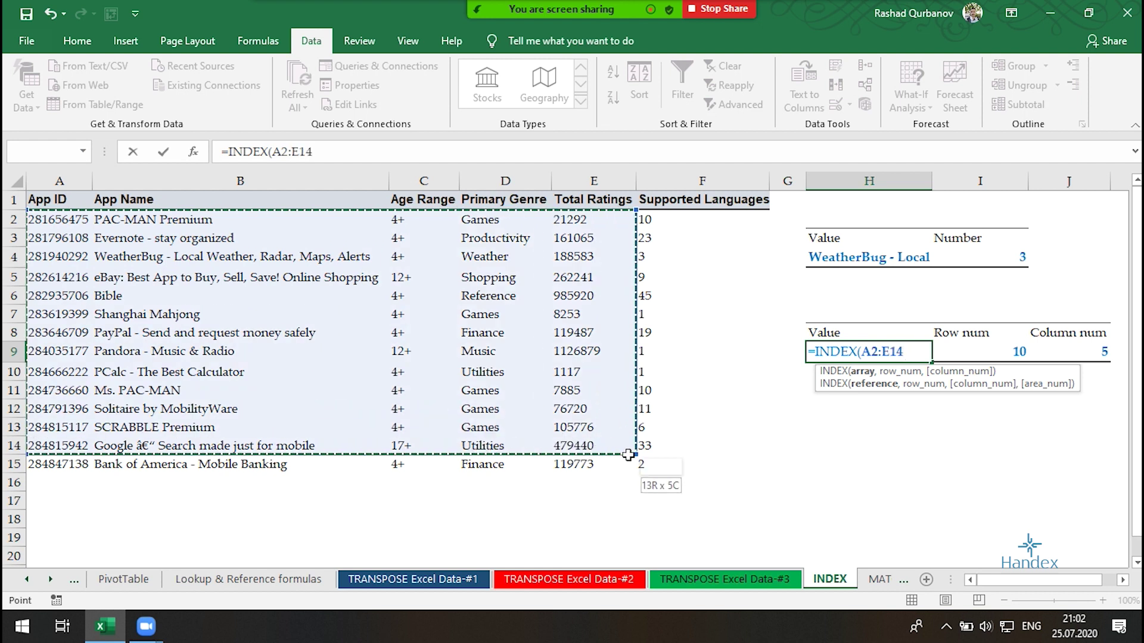
mouse_move(715, 466)
left_mouse_down()
mouse_move(65, 267)
mouse_move(44, 221)
left_mouse_up()
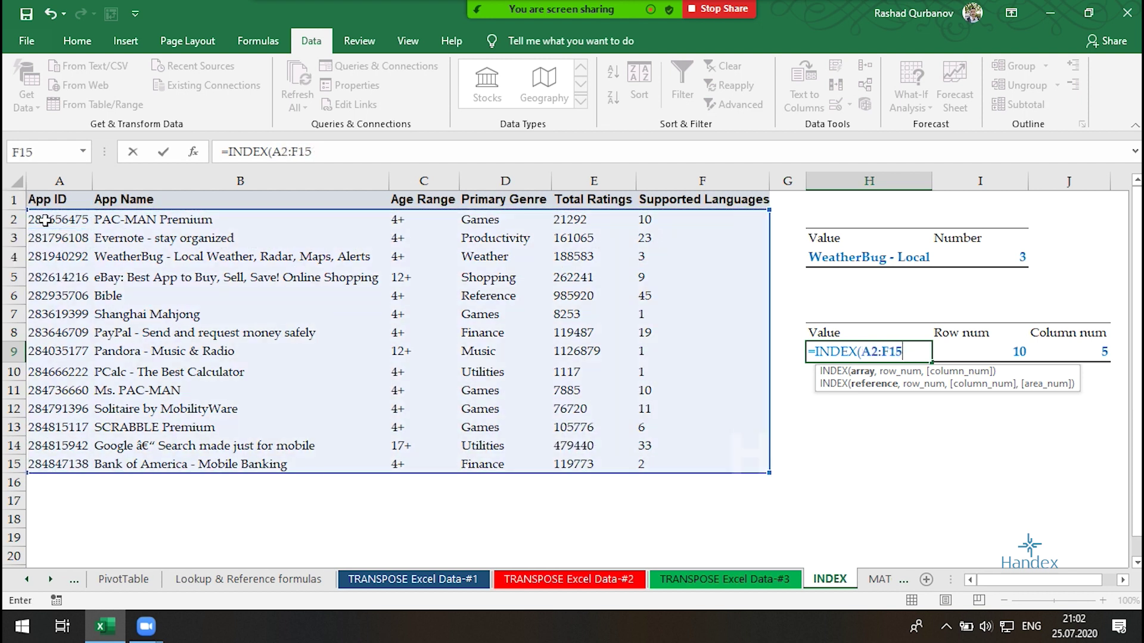
type(",")
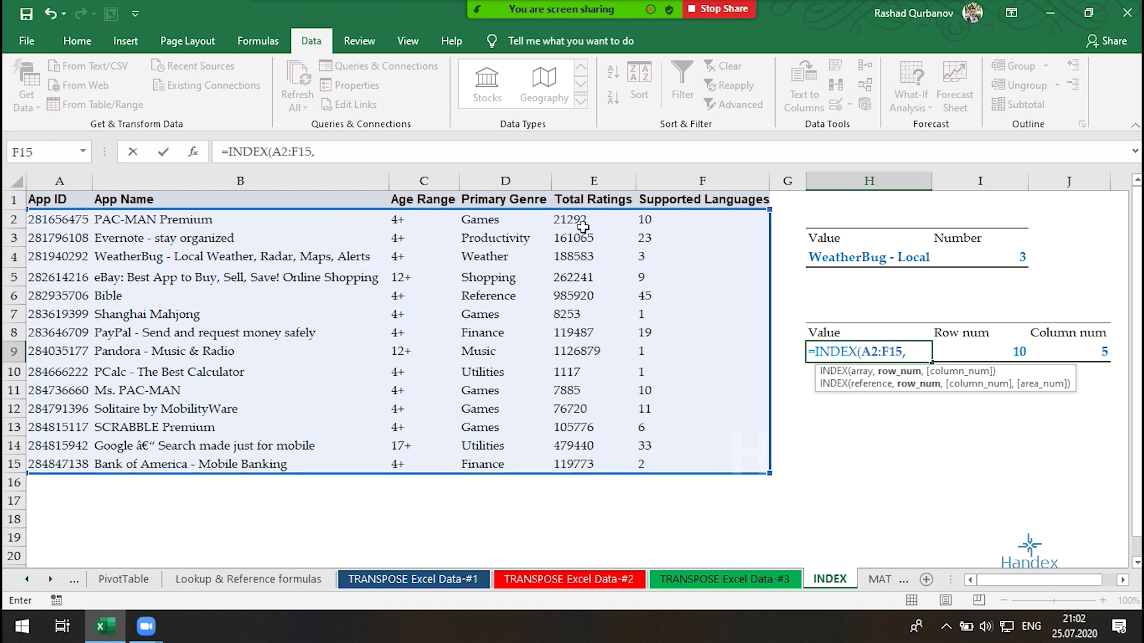
left_click(998, 354)
type(",")
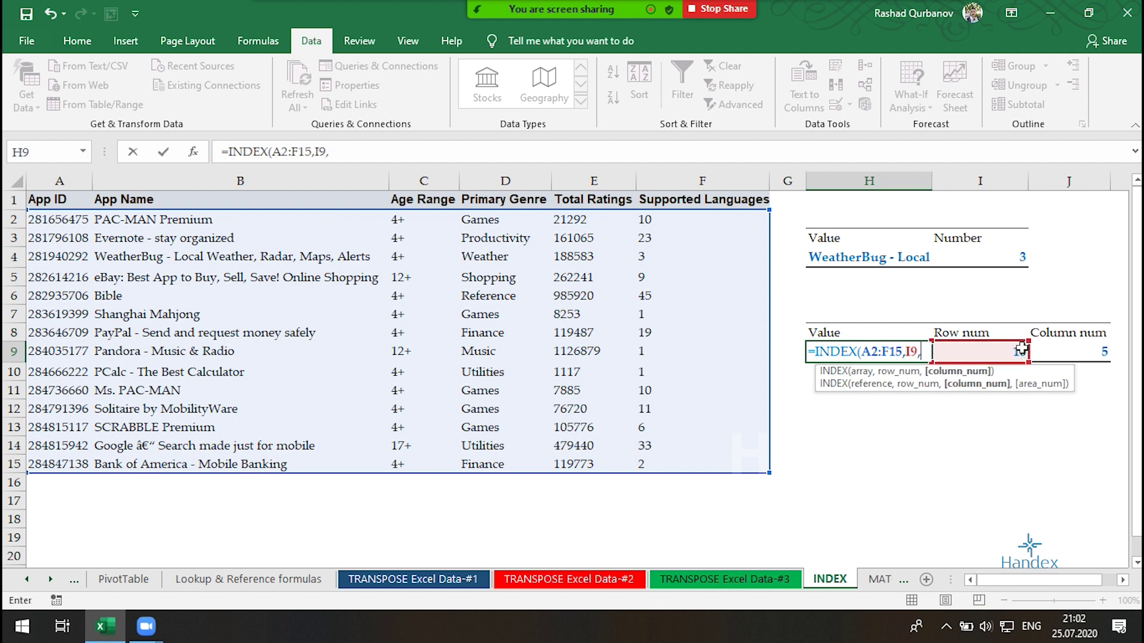
left_click(1053, 351)
key("Return")
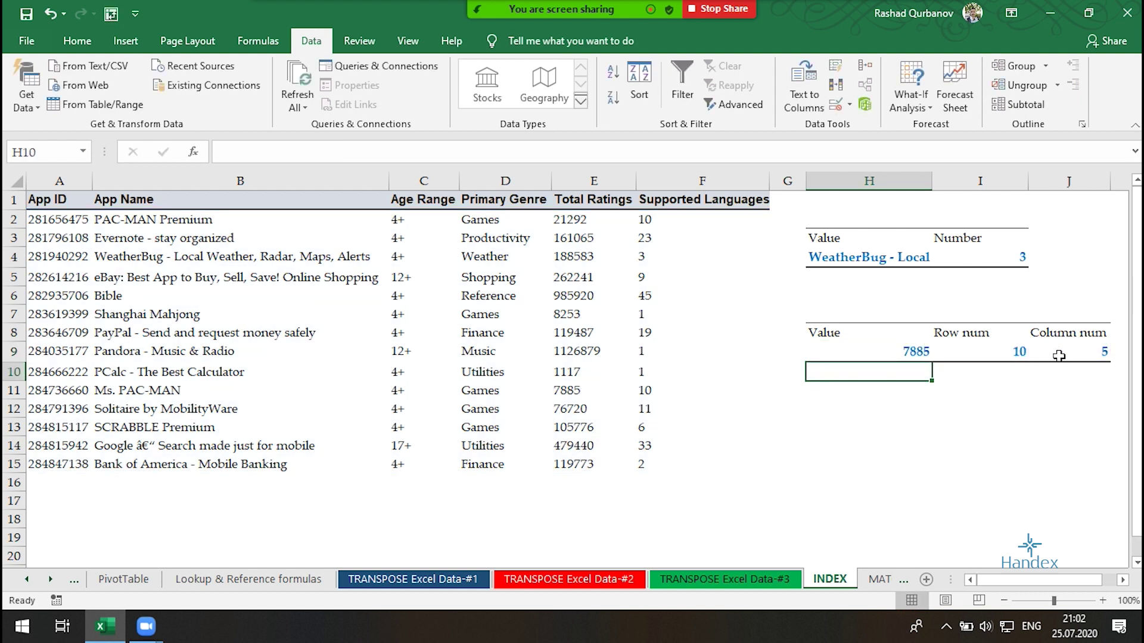
left_click(917, 356)
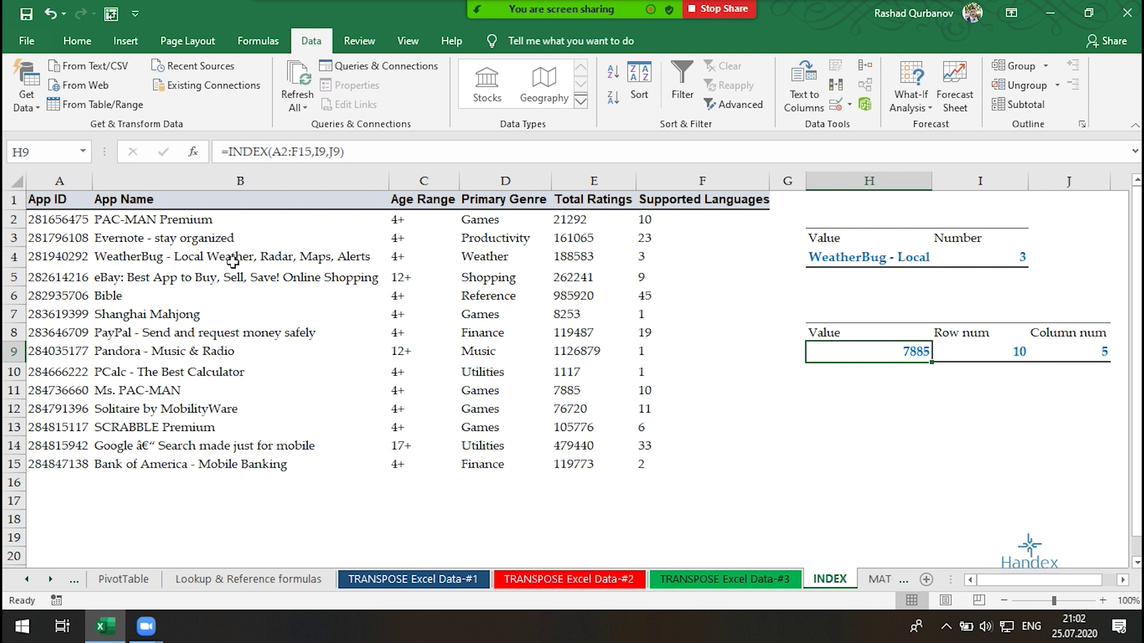
- Mark up the table to show the Ms. PAC-MAN row and 7885 in Total Ratings
left_click_drag(27, 213, 765, 476)
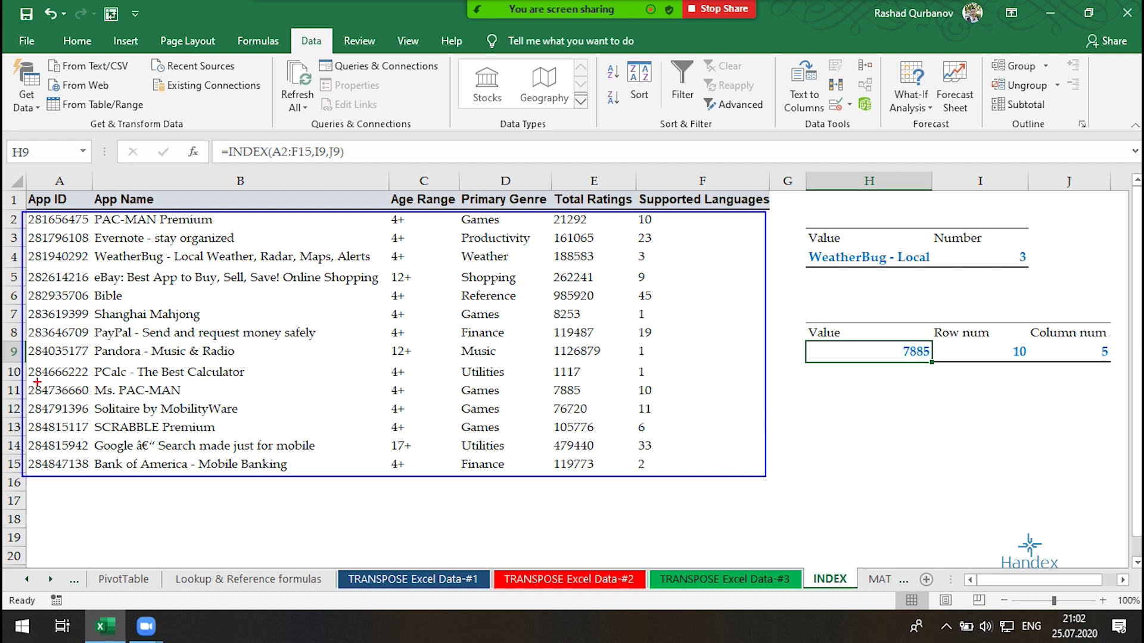
left_click_drag(16, 380, 712, 403)
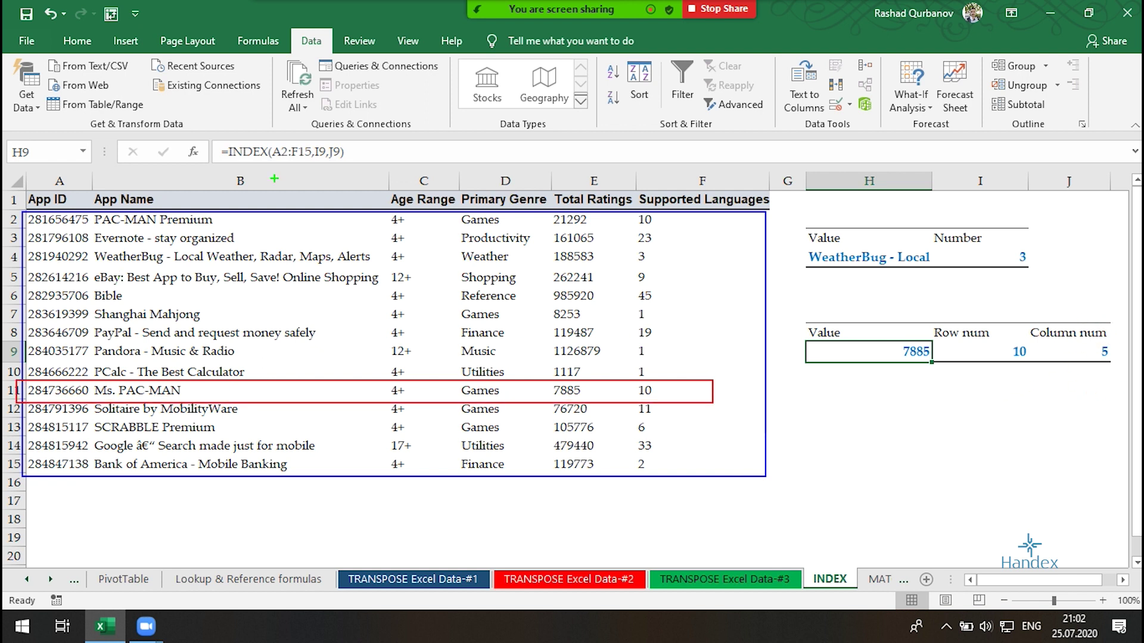
left_click_drag(139, 171, 240, 132)
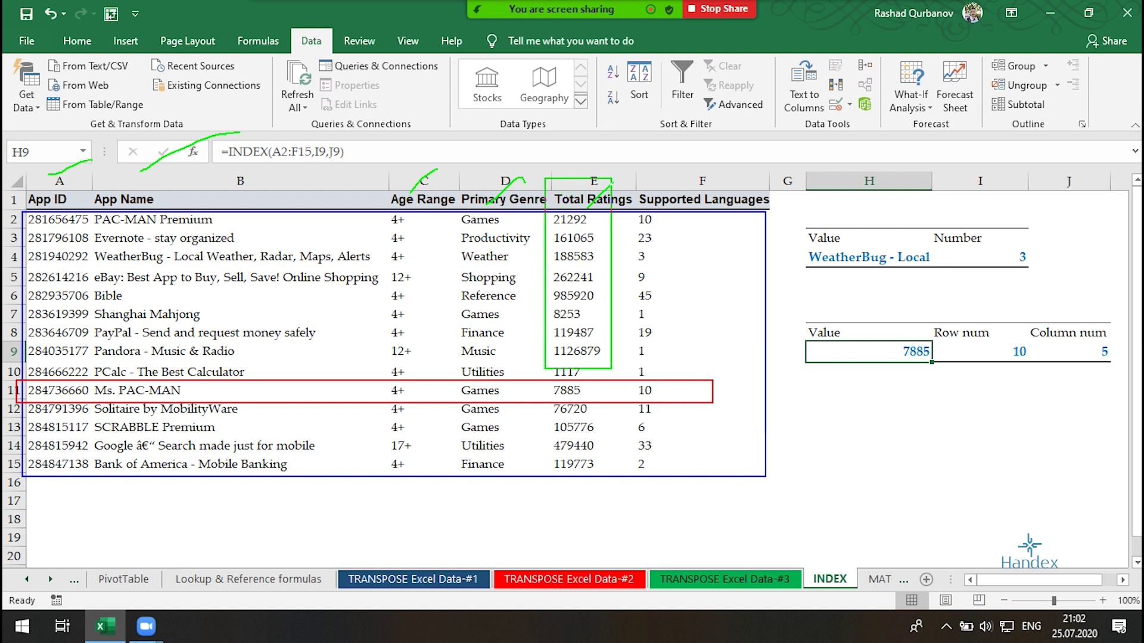
left_click_drag(550, 188, 624, 509)
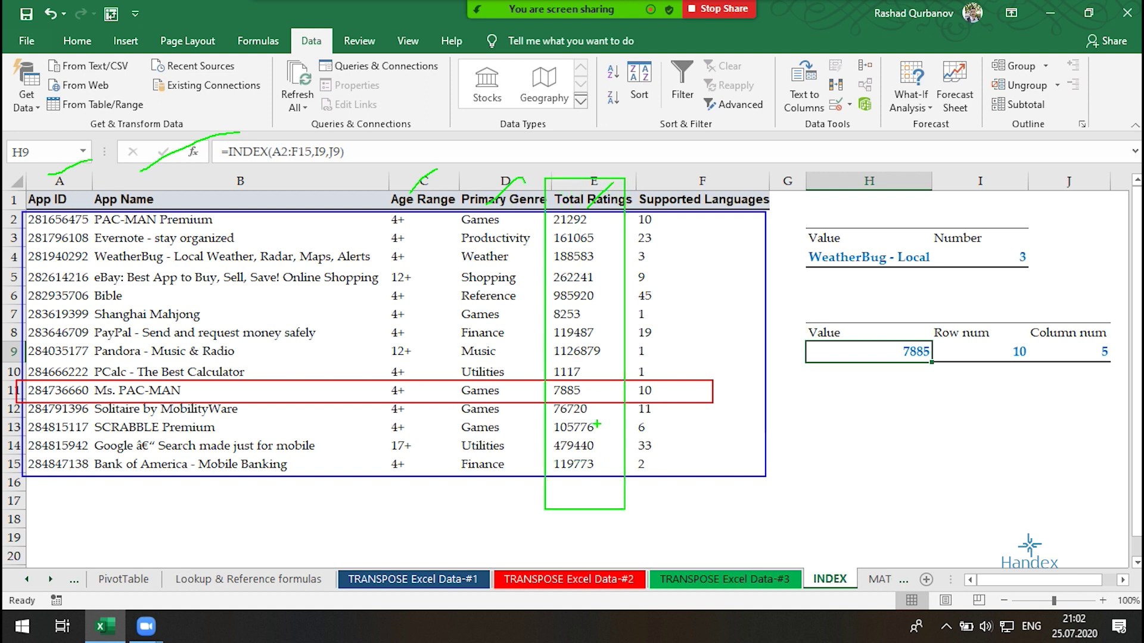
left_click_drag(584, 365, 853, 377)
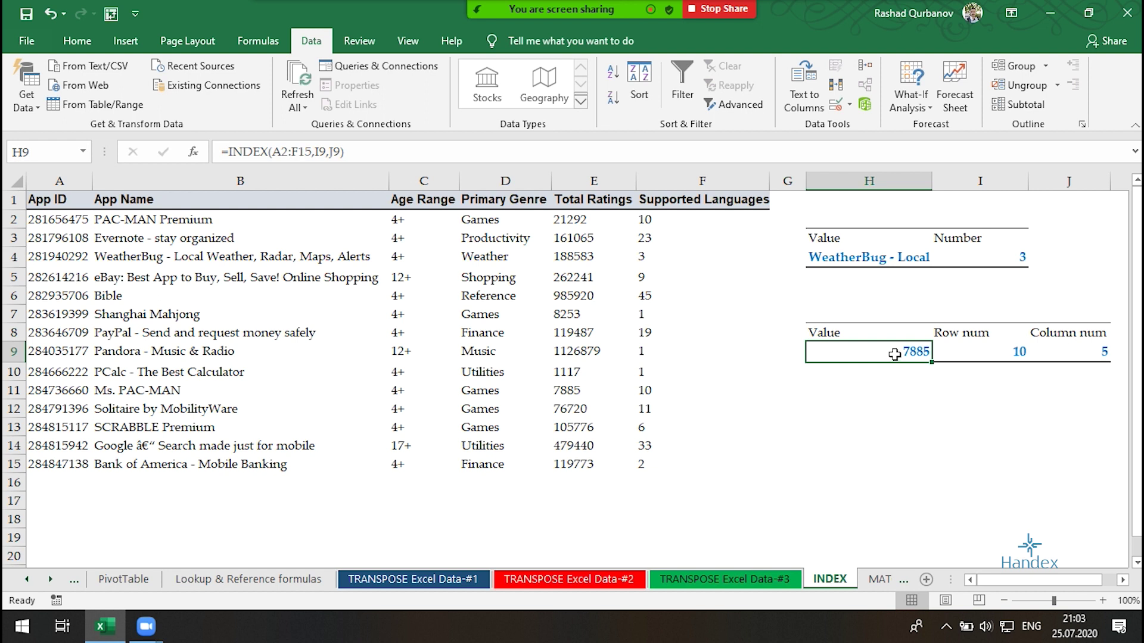
- Set the row number in I9 to 1 and point out the 21292 rating in E2
left_click(947, 348)
type("1")
key("Return")
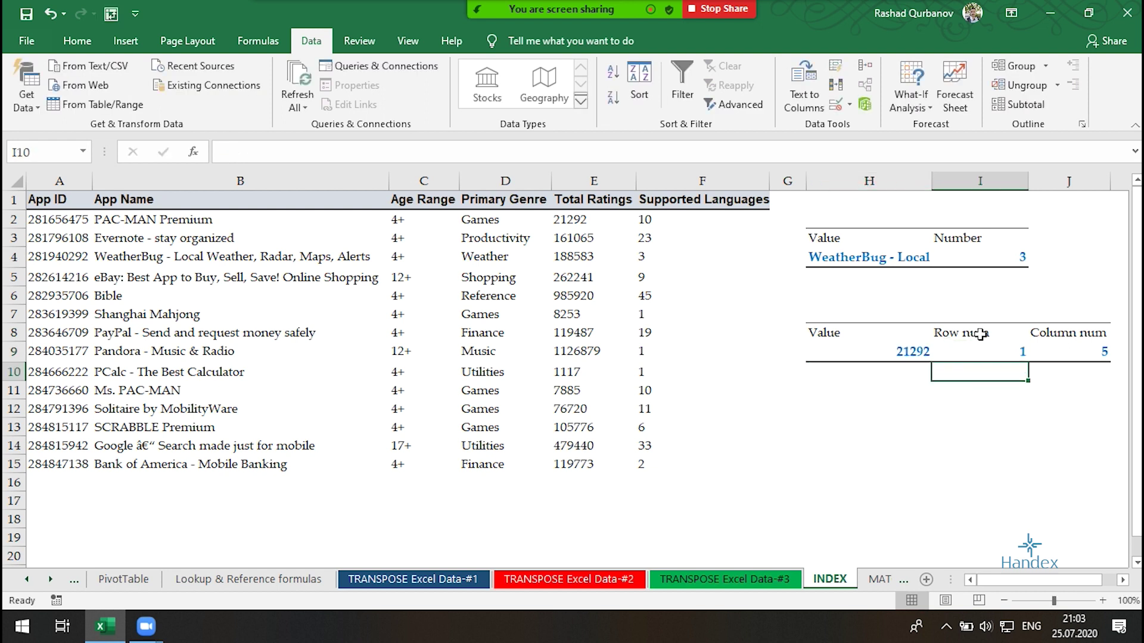
left_click(15, 219)
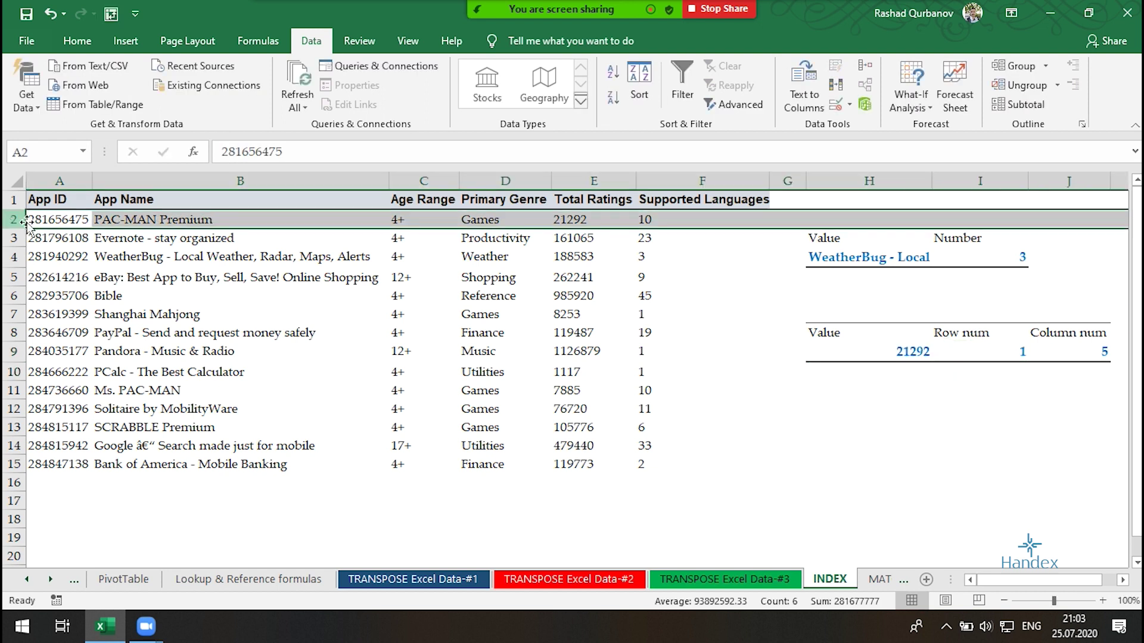
left_click(592, 218)
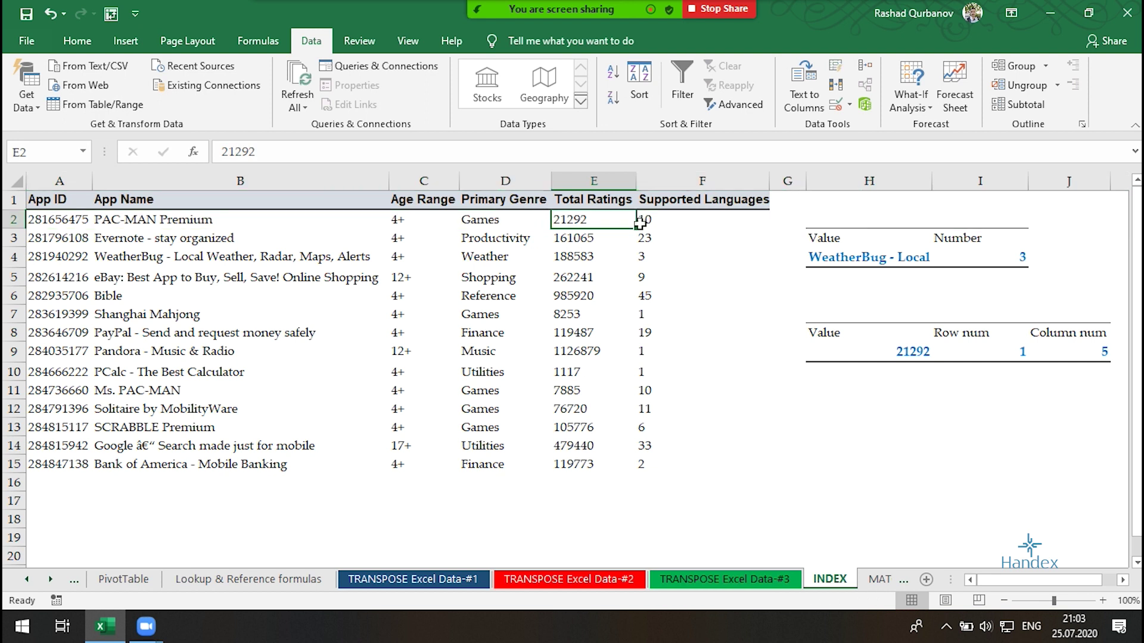
left_click(938, 354)
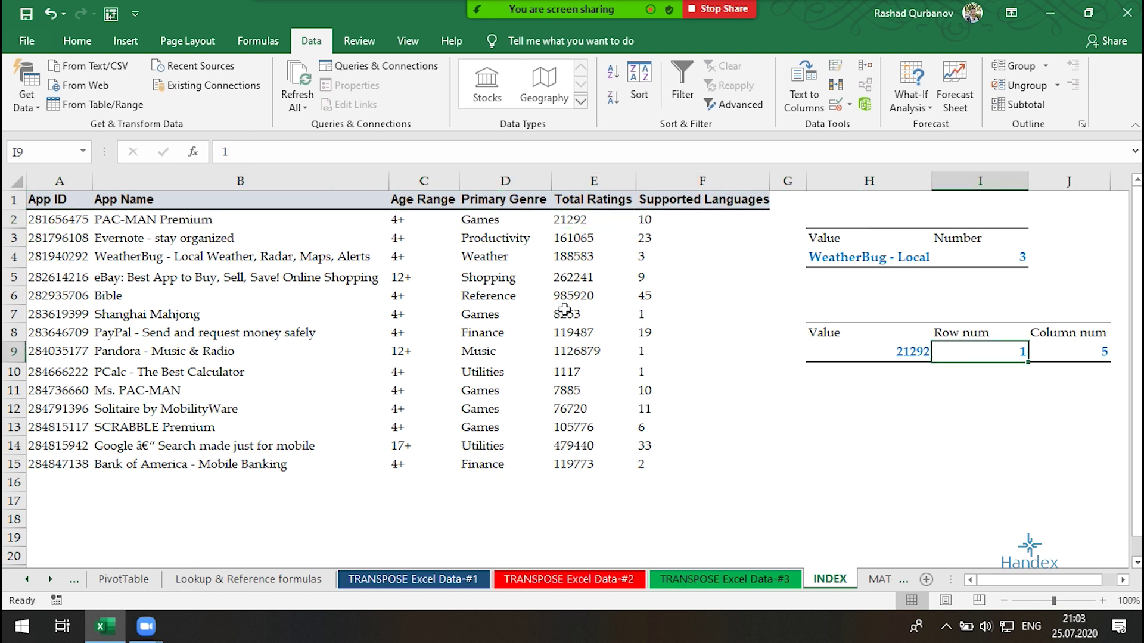
left_click(149, 464)
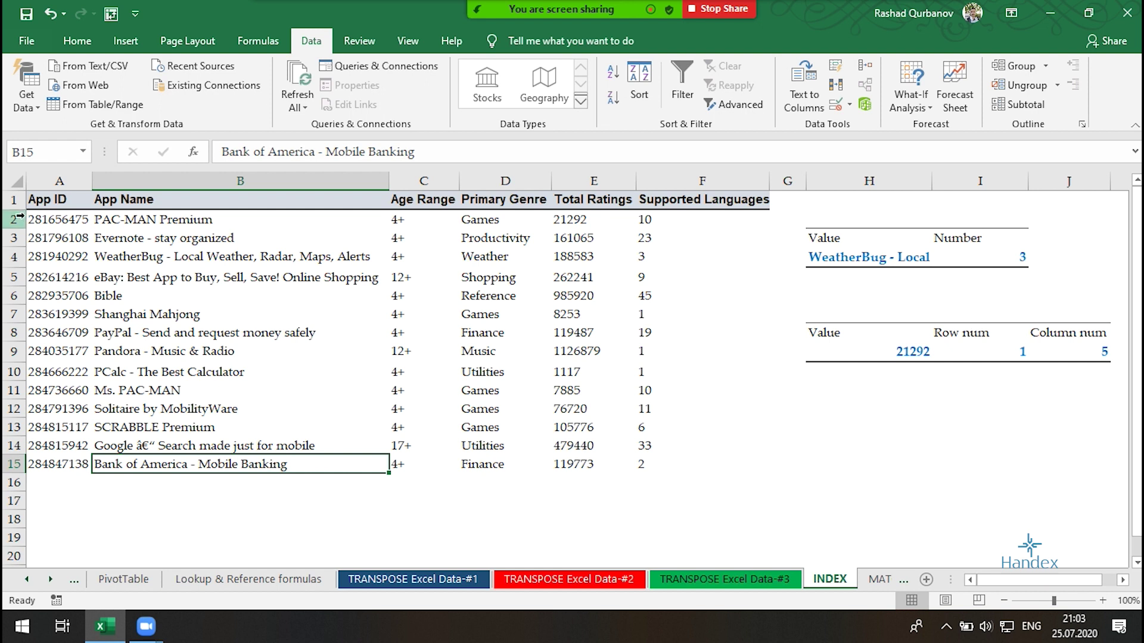
- Set row 14 and column 2 so H9 returns Bank of America - Mobile Banking
left_click(989, 353)
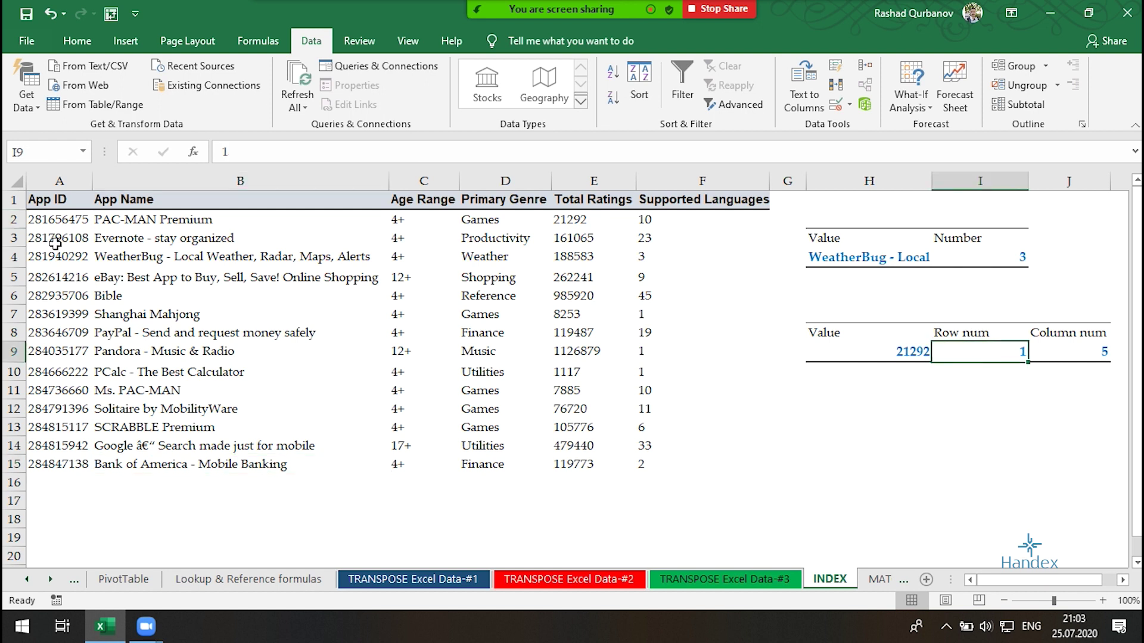
type("14")
key("Return")
left_click(115, 471)
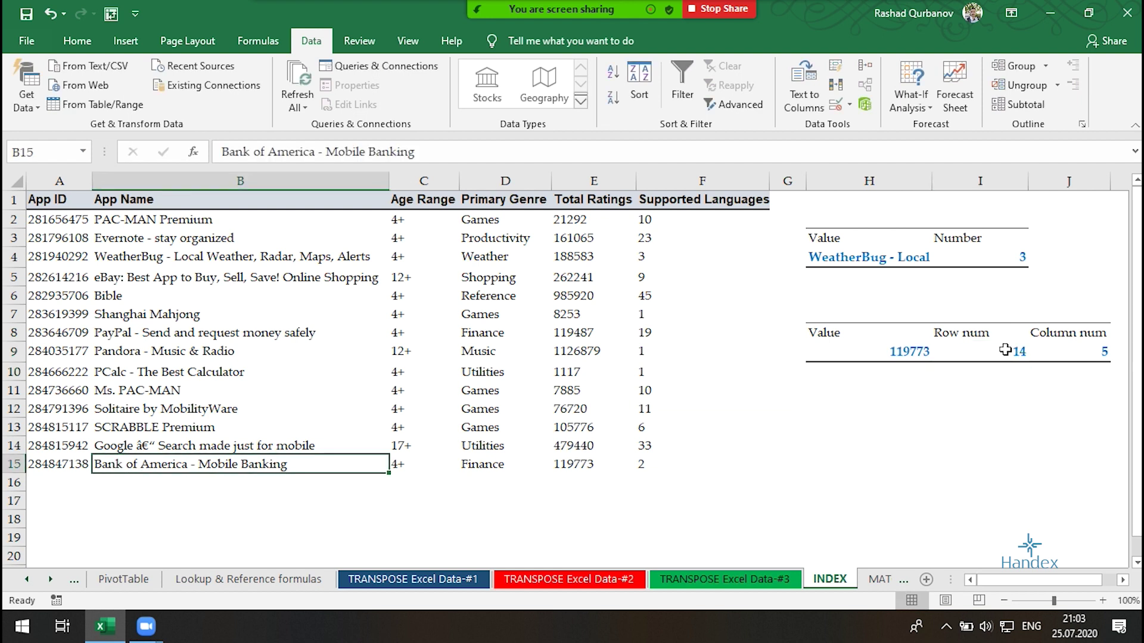
left_click(1078, 351)
type("2")
key("Return")
left_click(926, 358)
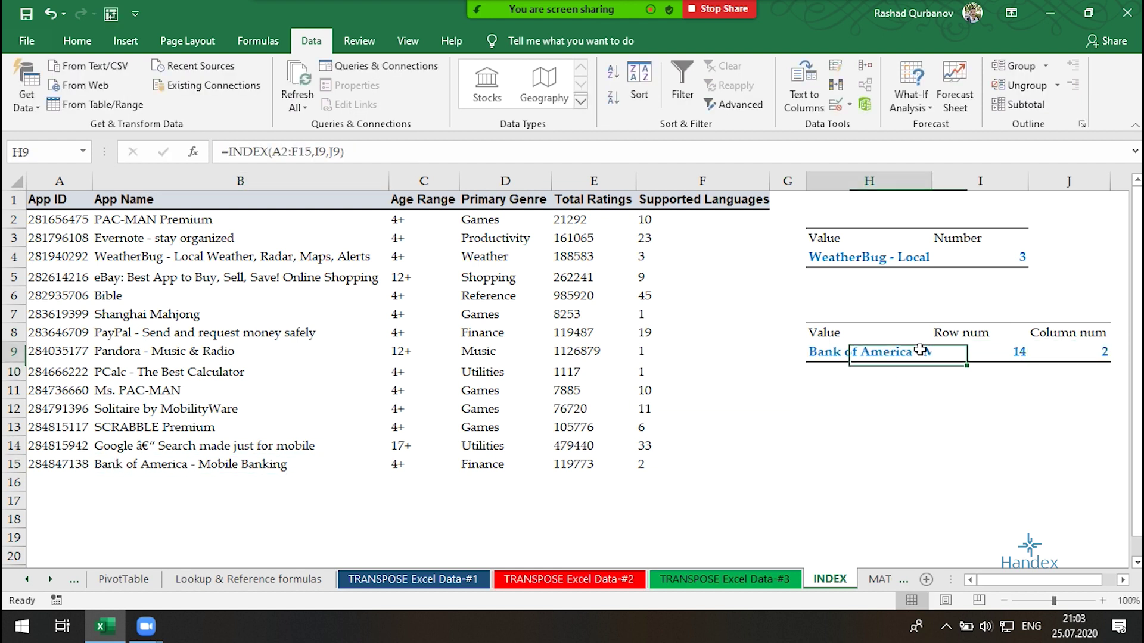
- Autofit column H for full app names and start an =INDEX formula in H13
double_click(931, 180)
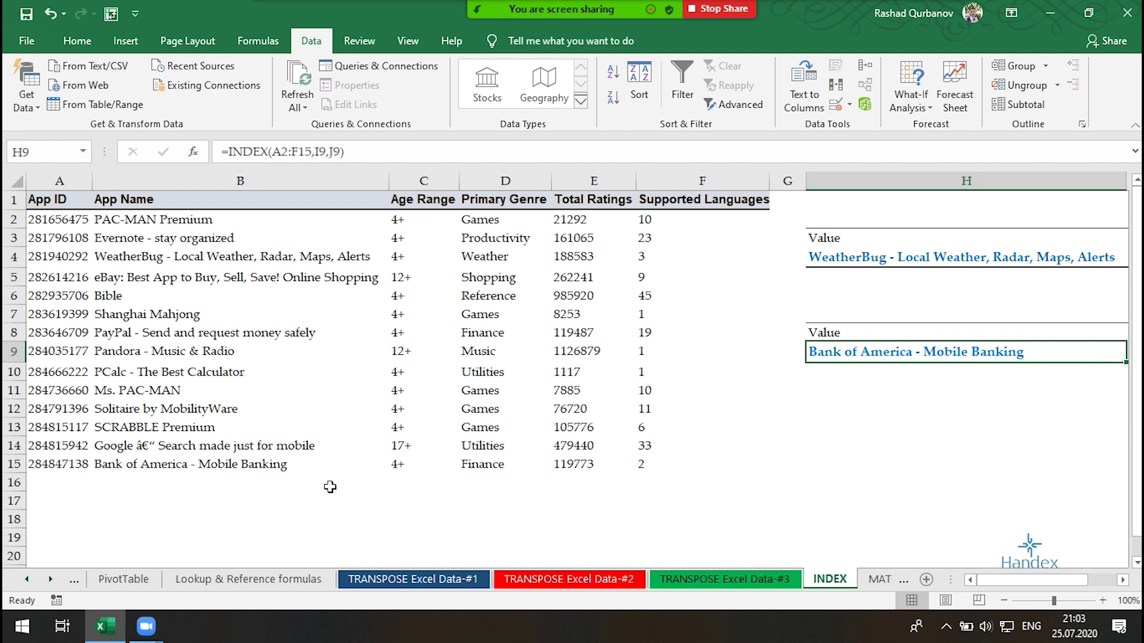
left_click(890, 423)
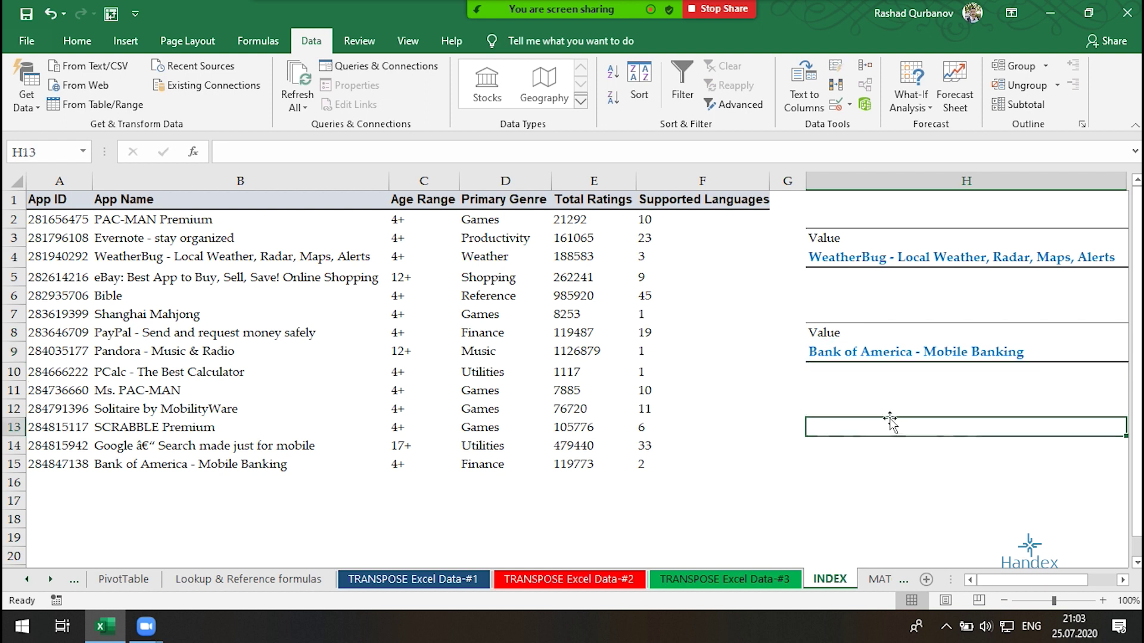
type("=inde")
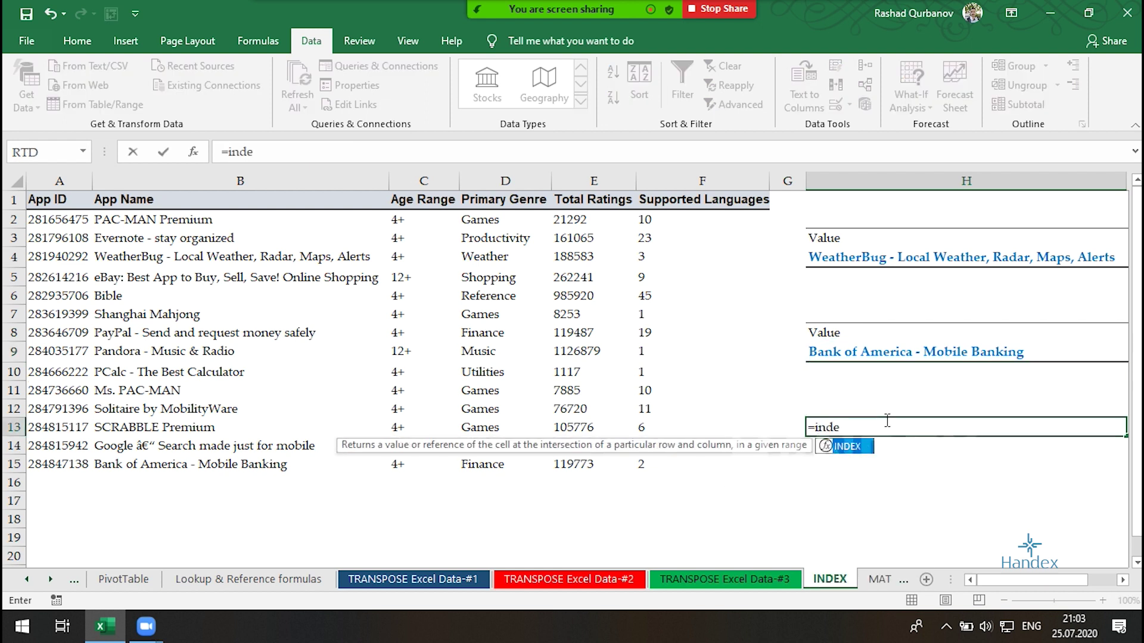
key("Tab")
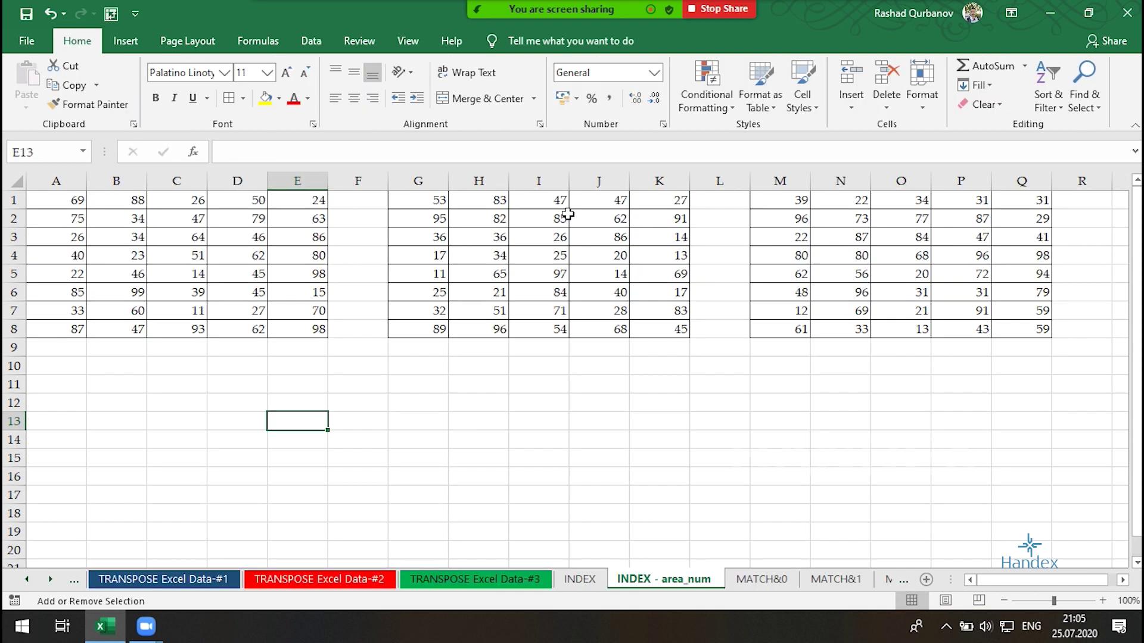
- Select B4, H6, P6 and J6 on the area_num sheet, then go to A12
left_click(117, 255)
left_click(479, 292)
left_click(953, 291)
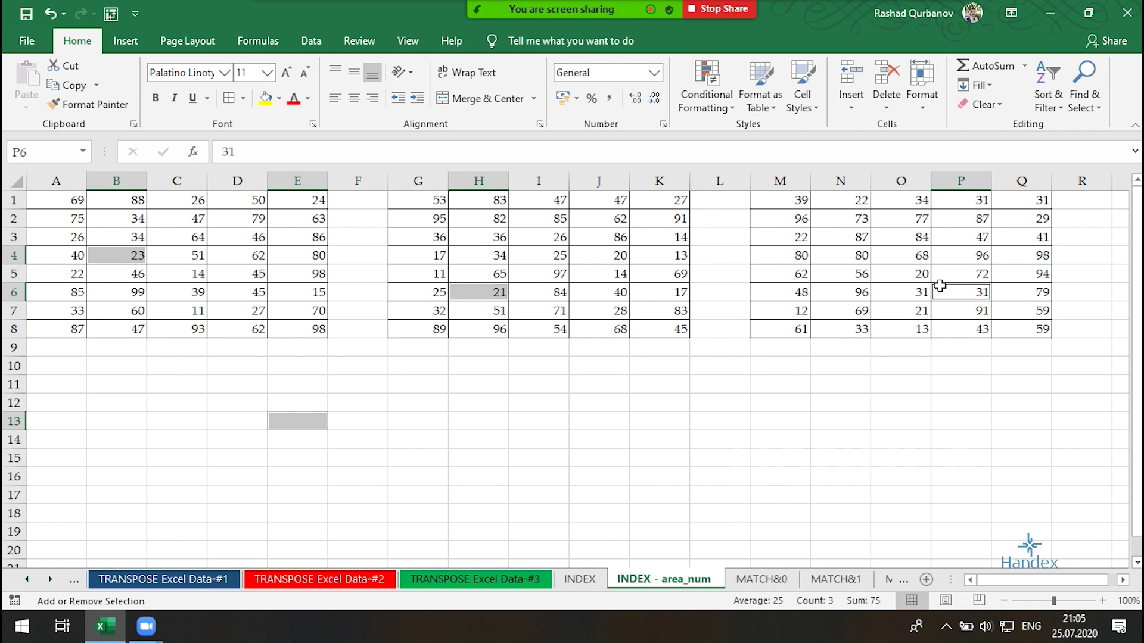
key("shift+F8")
left_click(609, 297)
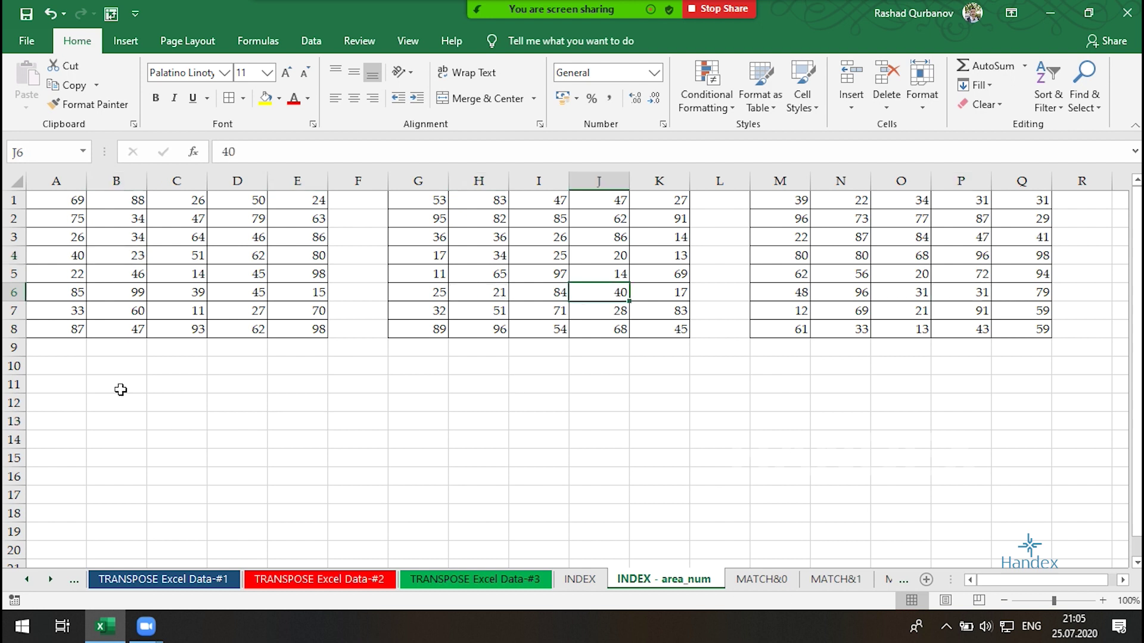
scroll(124, 430, "up", 1, "ctrl")
left_click(90, 431)
key("Home")
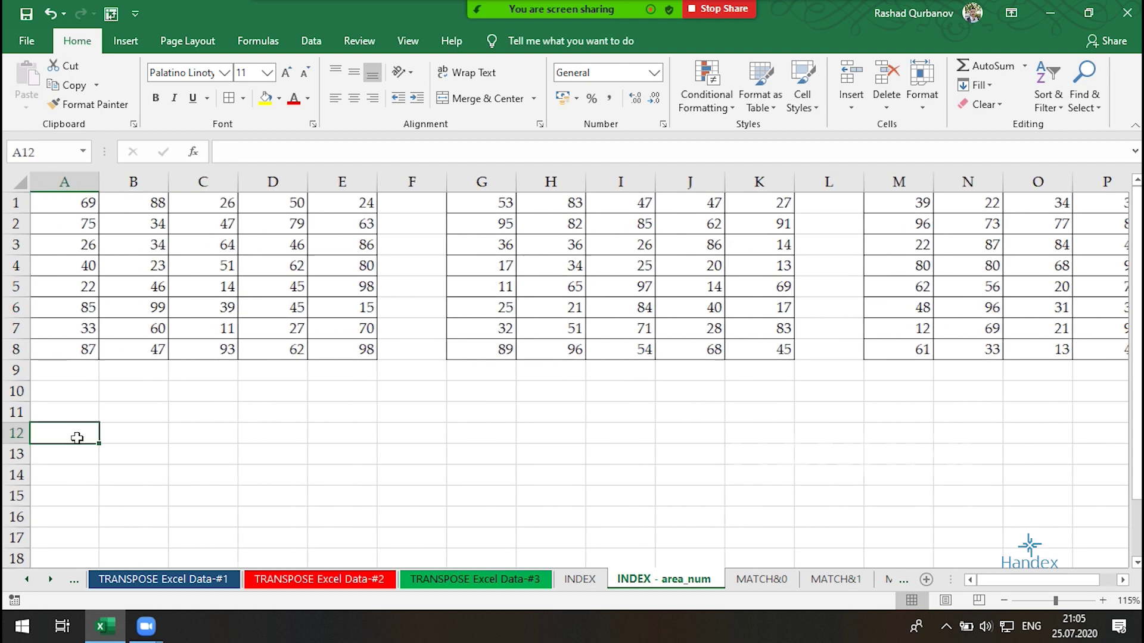
scroll(77, 435, "down", 1, "ctrl")
- Enter an INDEX formula in A12 over A1:E8 with row 2, column 3, returning 47
type("=index")
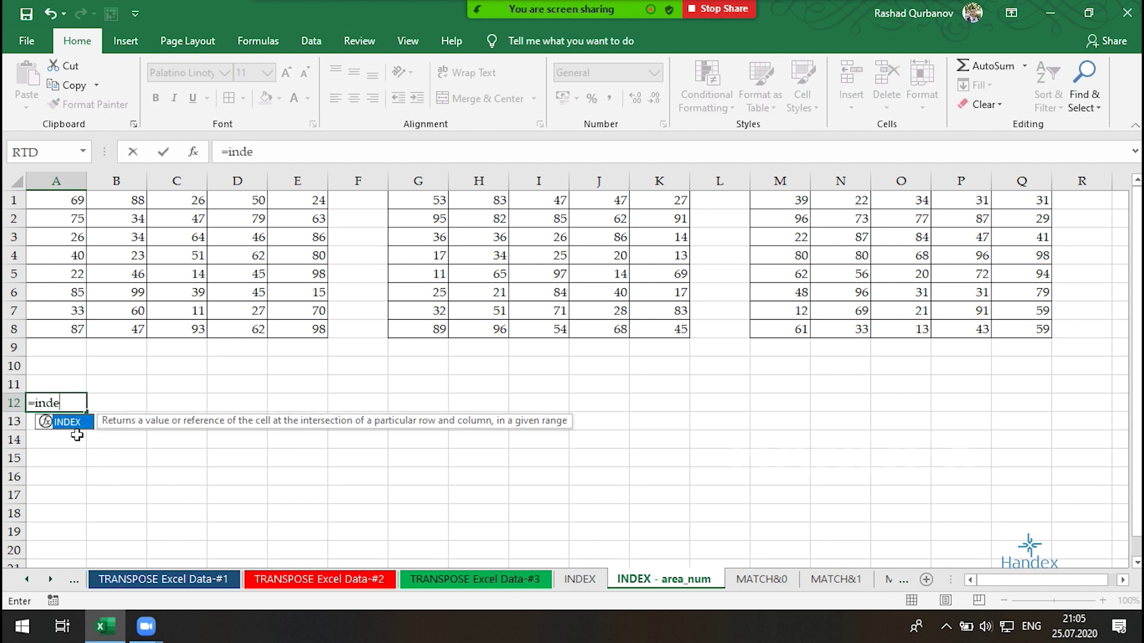
key("Tab")
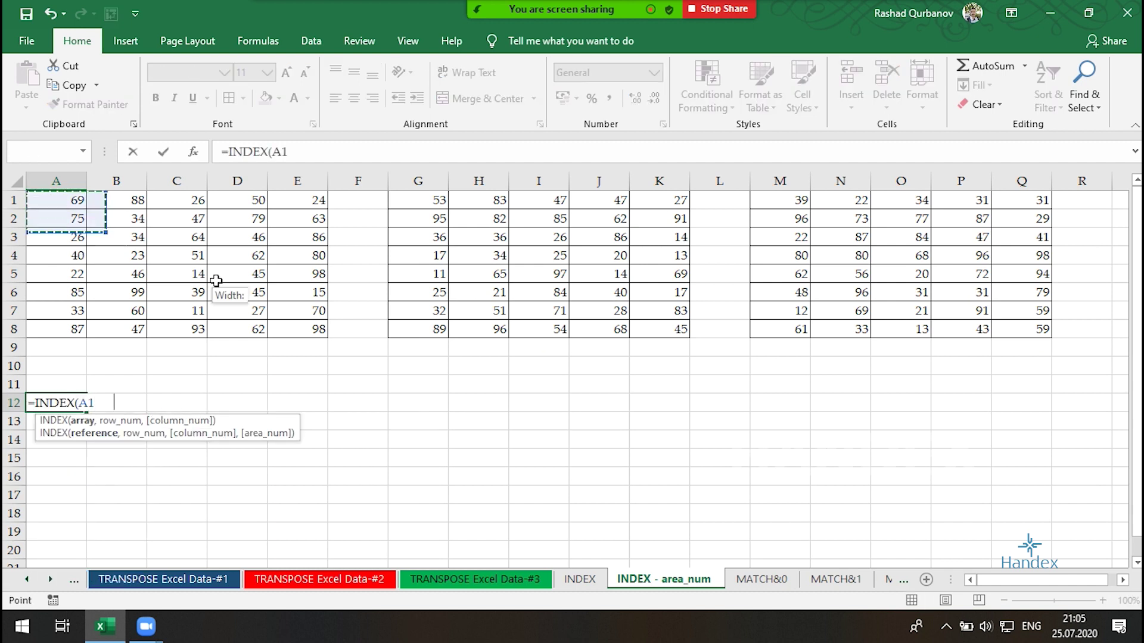
left_click_drag(50, 201, 310, 326)
type("?")
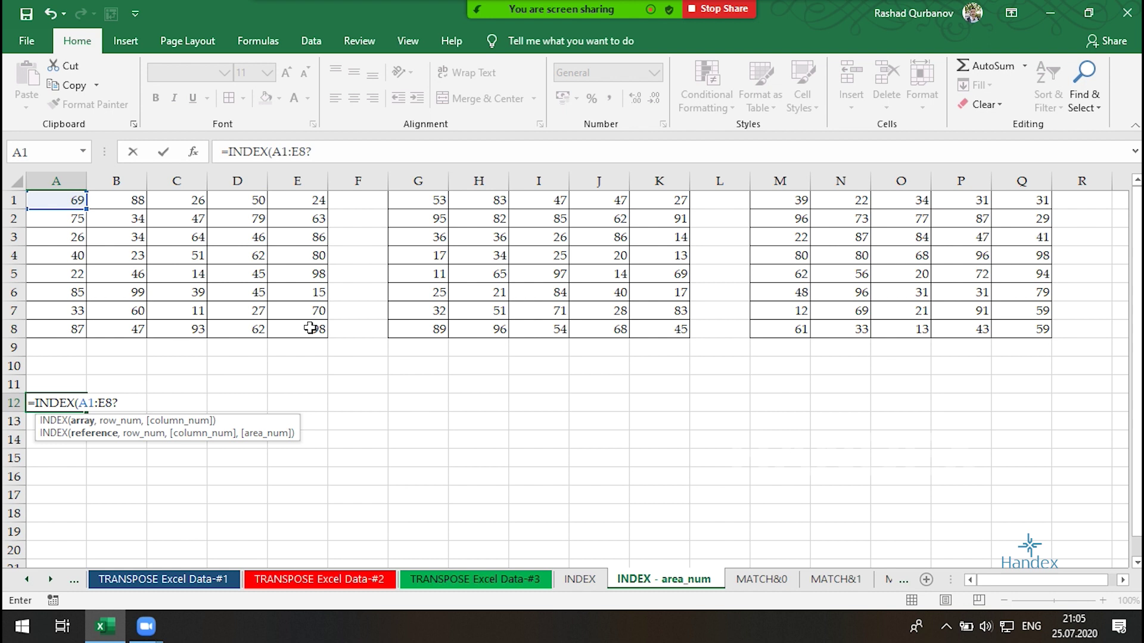
key("BackSpace")
type(",2,")
key("Return")
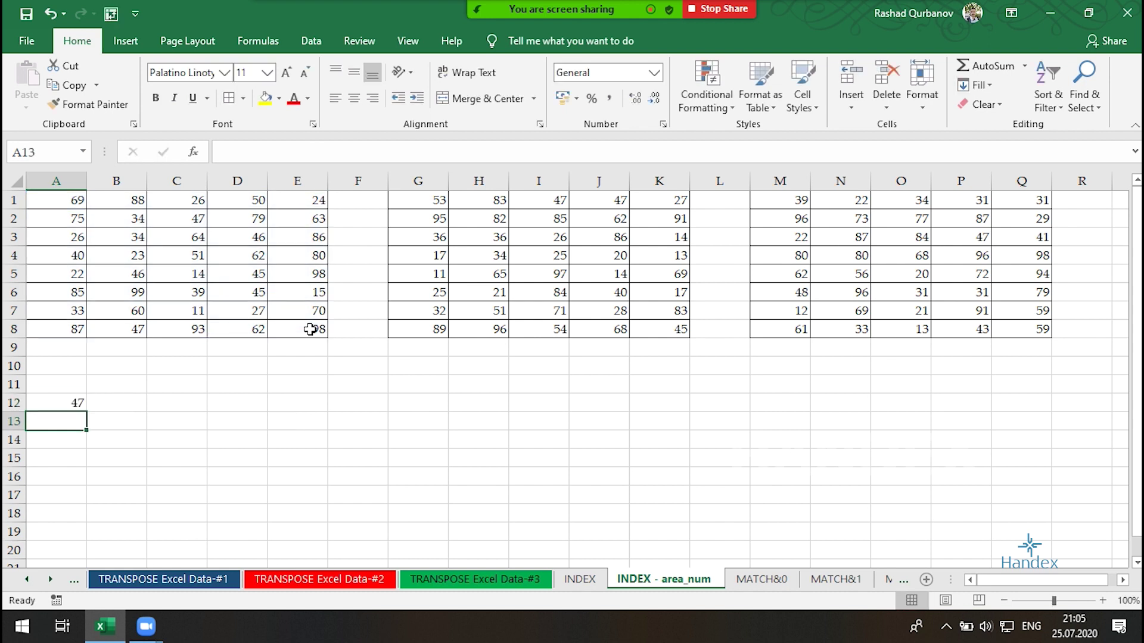
- Mark row 2 and column 3 of the first table and reopen A12's formula
left_click_drag(74, 218, 57, 218)
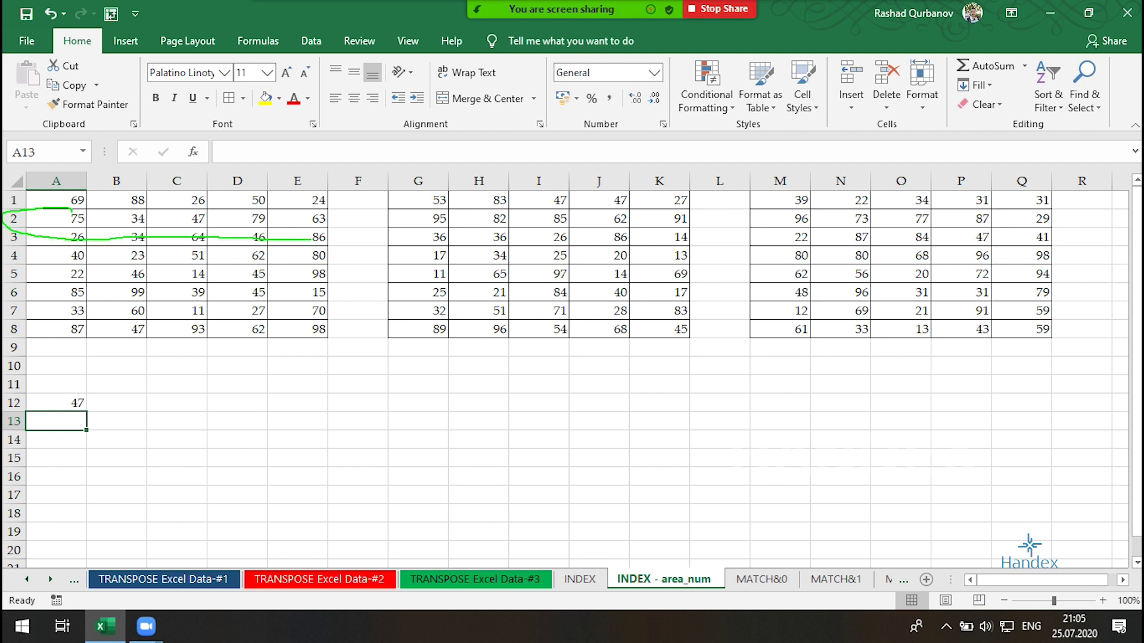
left_click_drag(179, 180, 110, 205)
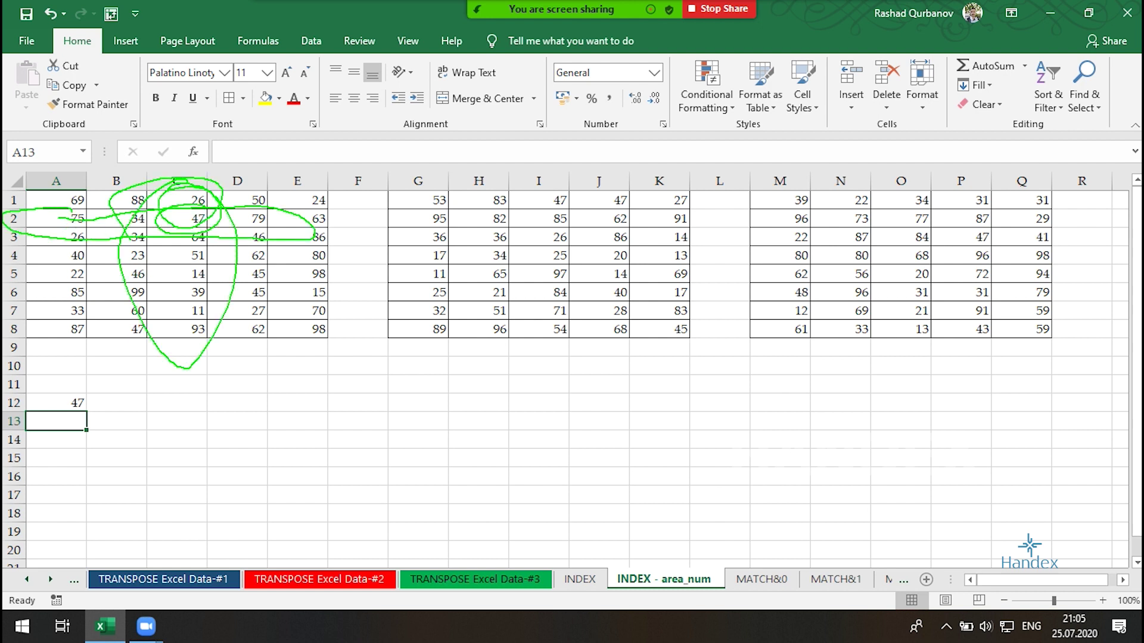
double_click(67, 404)
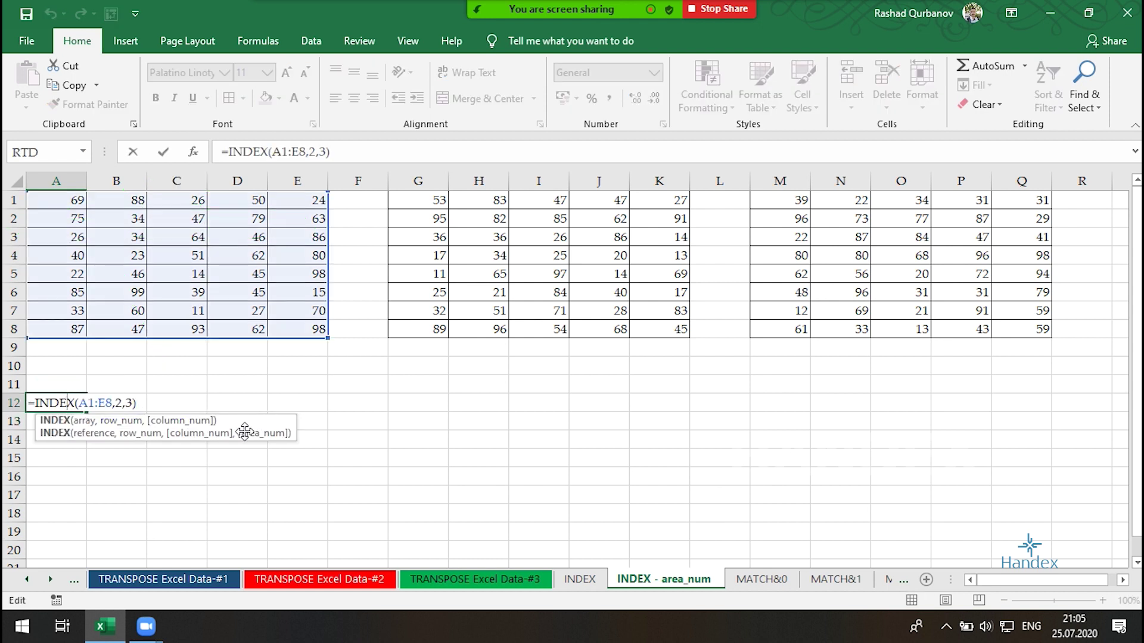
key("Escape")
double_click(83, 403)
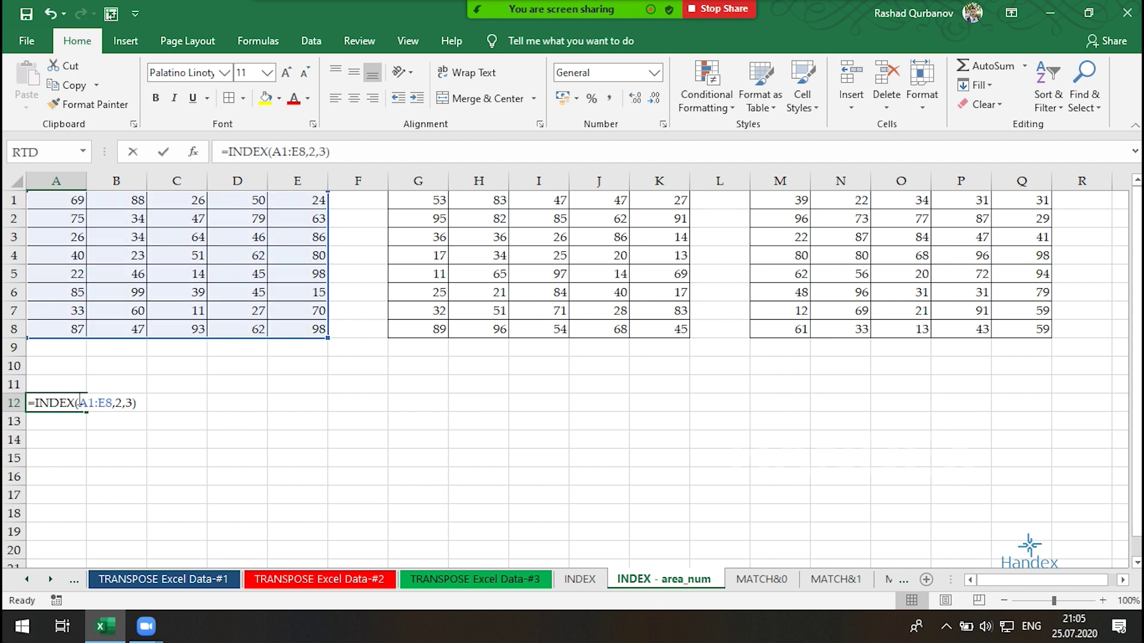
- Replace A12's arguments with areas A1:E8, G1:K8 and M1:Q8, row 3, column 5
left_click_drag(84, 403, 135, 402)
key("Delete")
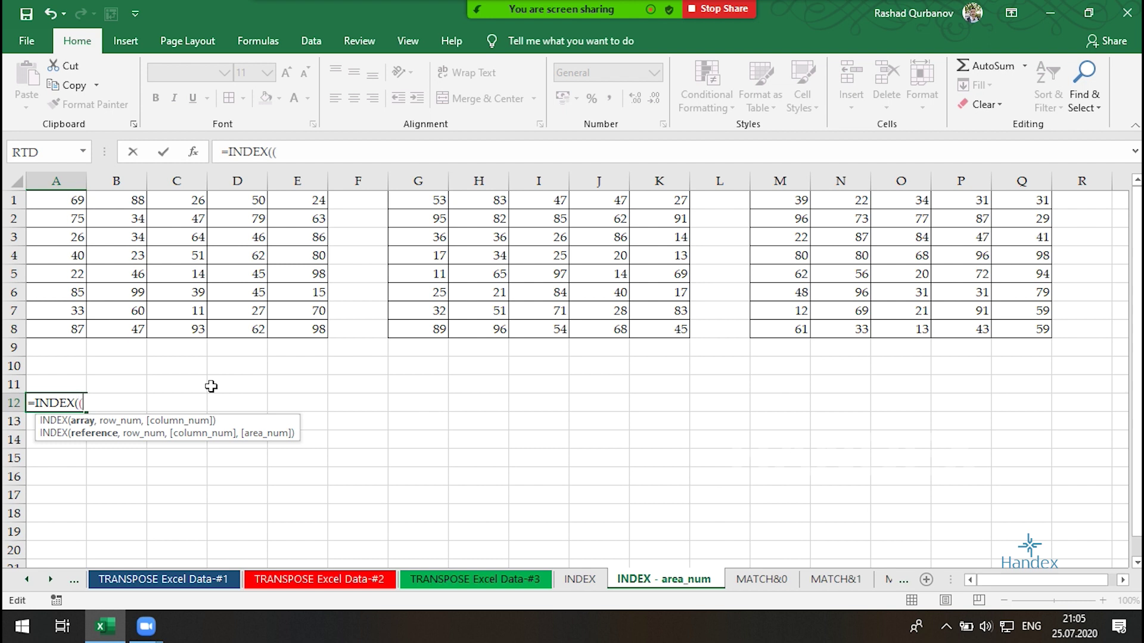
mouse_move(65, 202)
left_mouse_down()
mouse_move(311, 309)
mouse_move(314, 327)
left_mouse_up()
type(",")
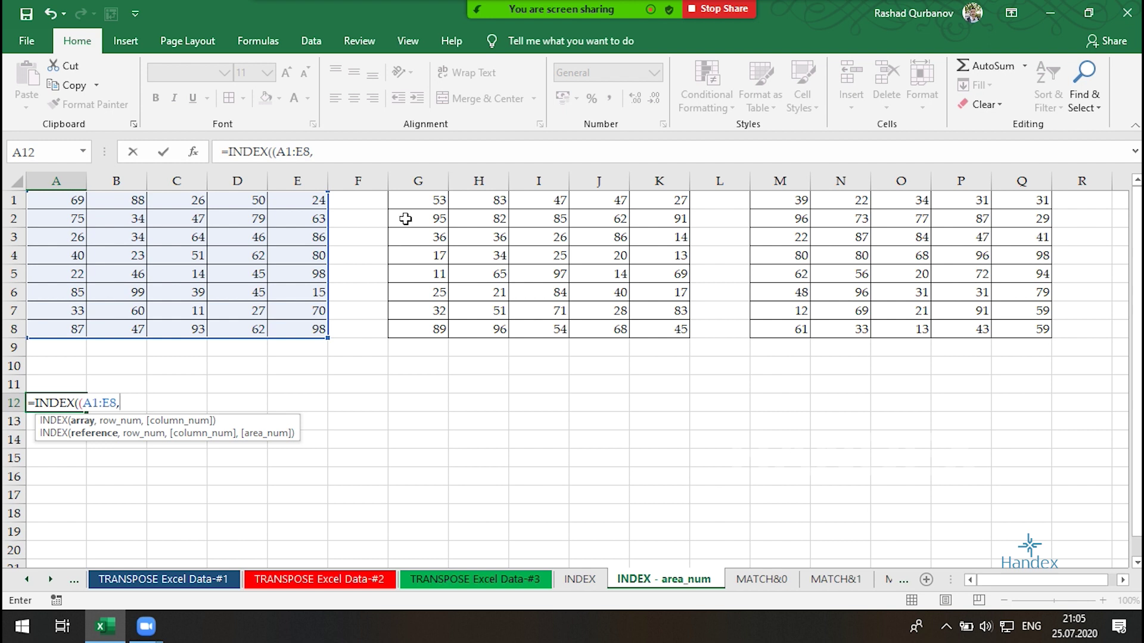
left_click_drag(406, 200, 679, 331)
type(",")
mouse_move(768, 206)
left_mouse_down()
mouse_move(900, 290)
mouse_move(1037, 331)
left_mouse_up()
type(")")
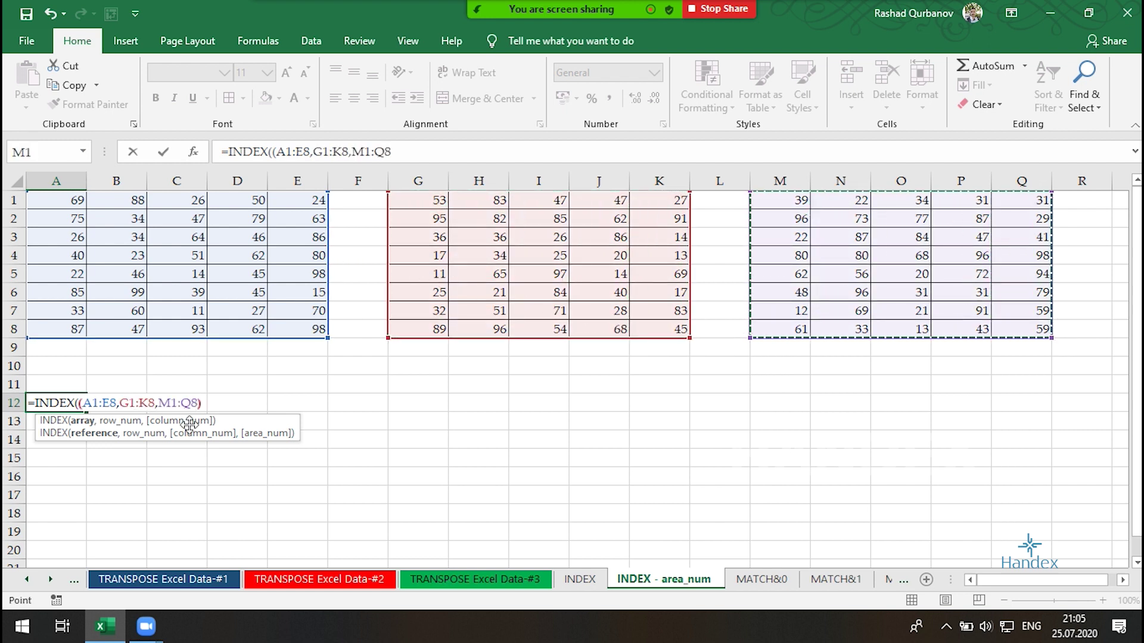
type(",")
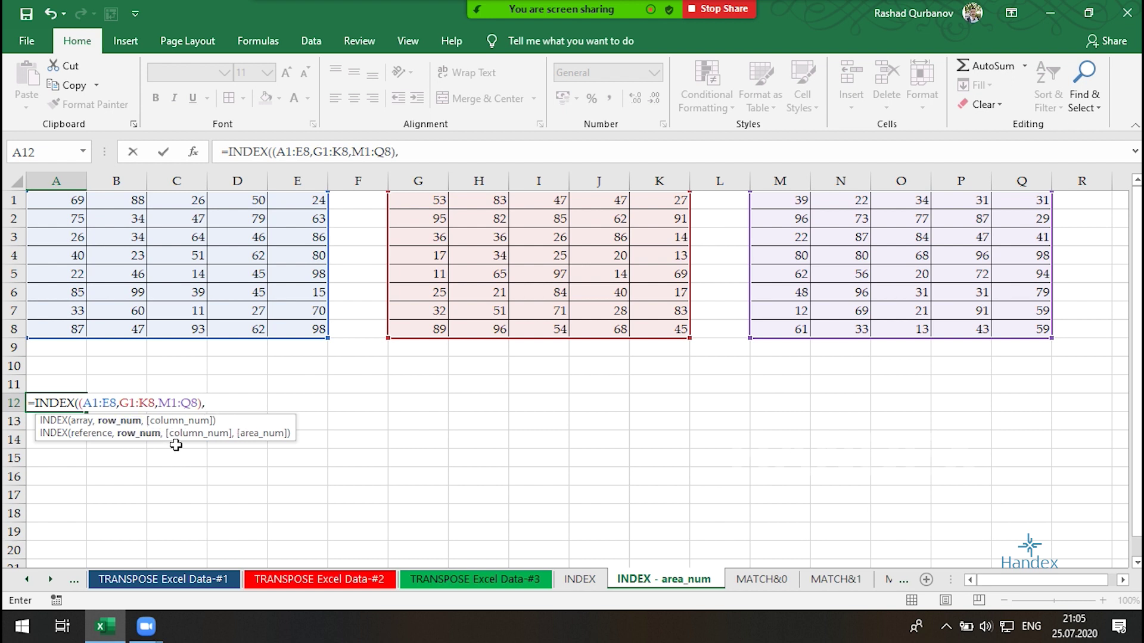
type("3,5,")
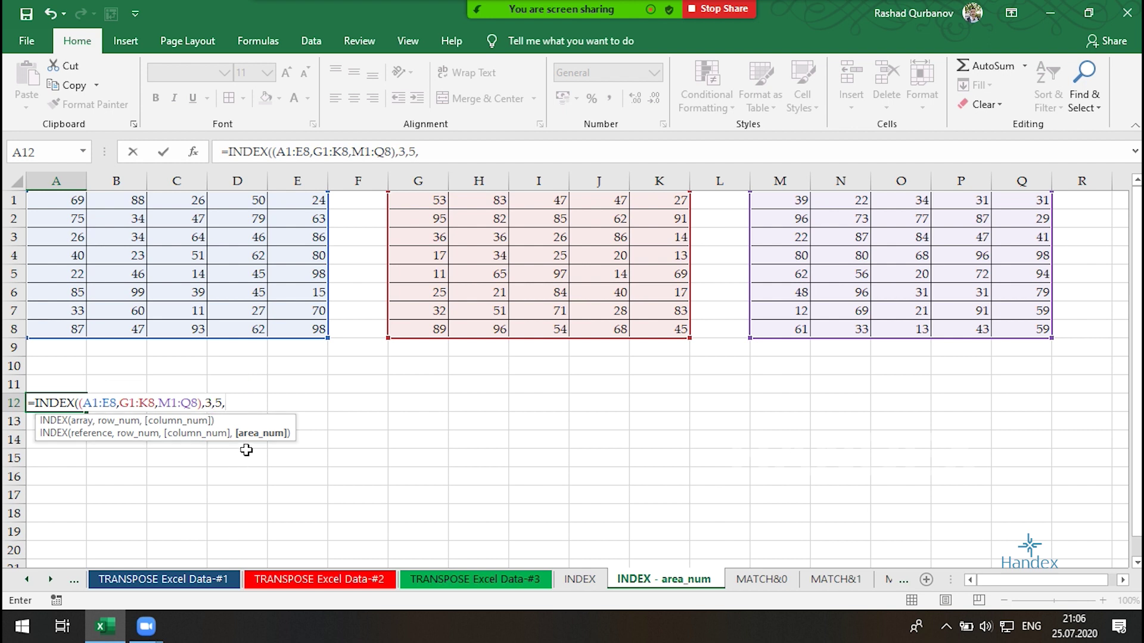
- Add area_num 3 and accept Excel's correction so A12 returns 41
left_click_drag(83, 404, 147, 403)
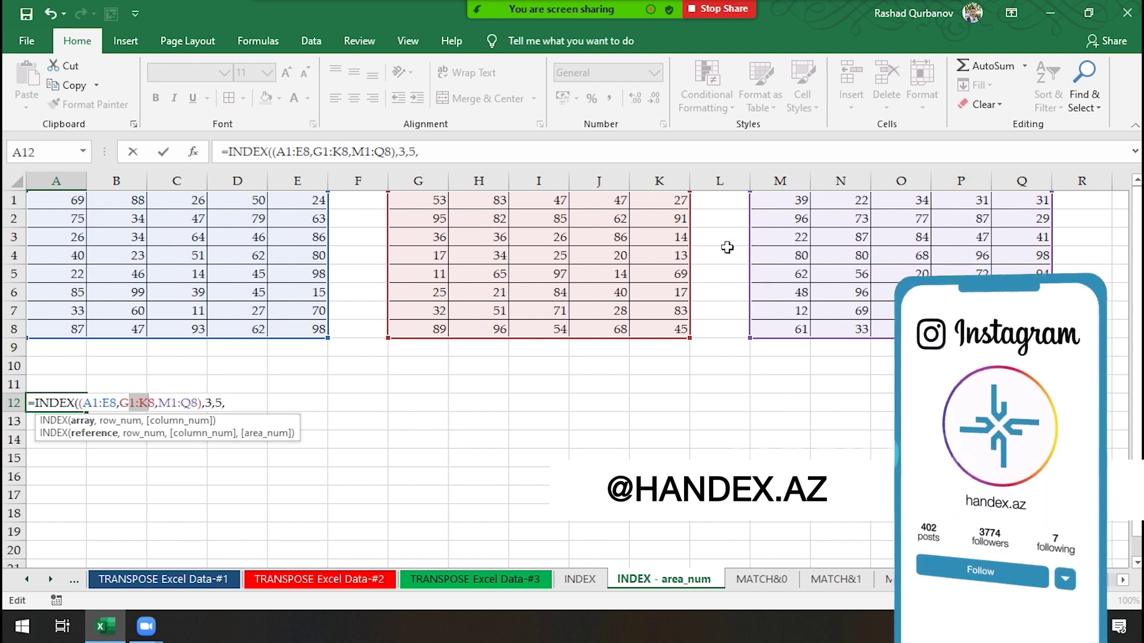
left_click(247, 409)
type("3")
key("Return")
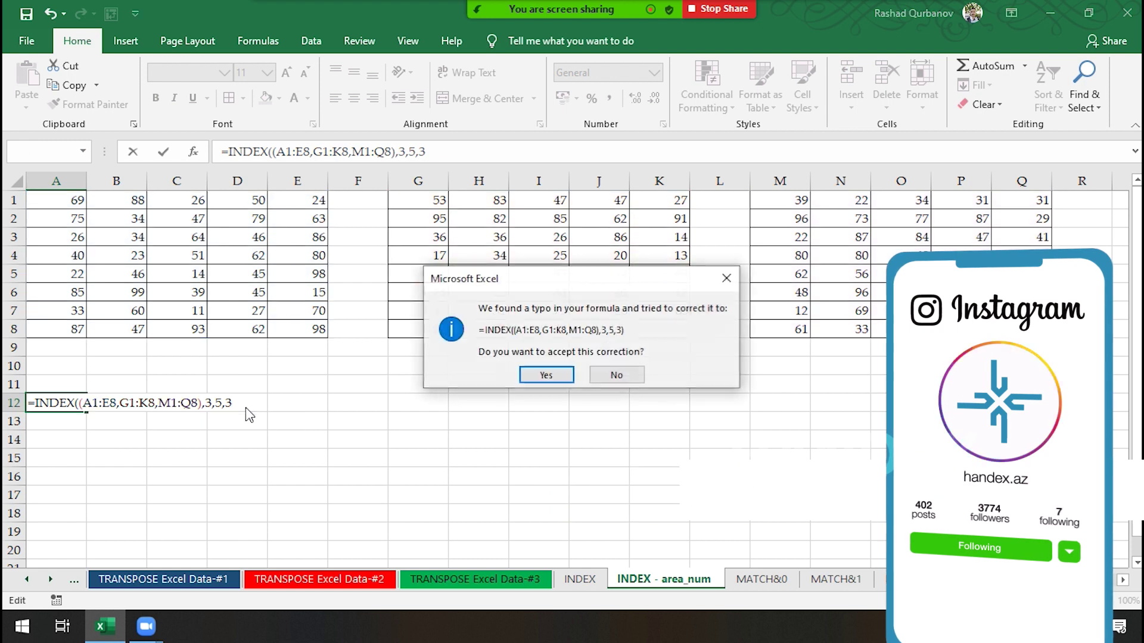
key("Return")
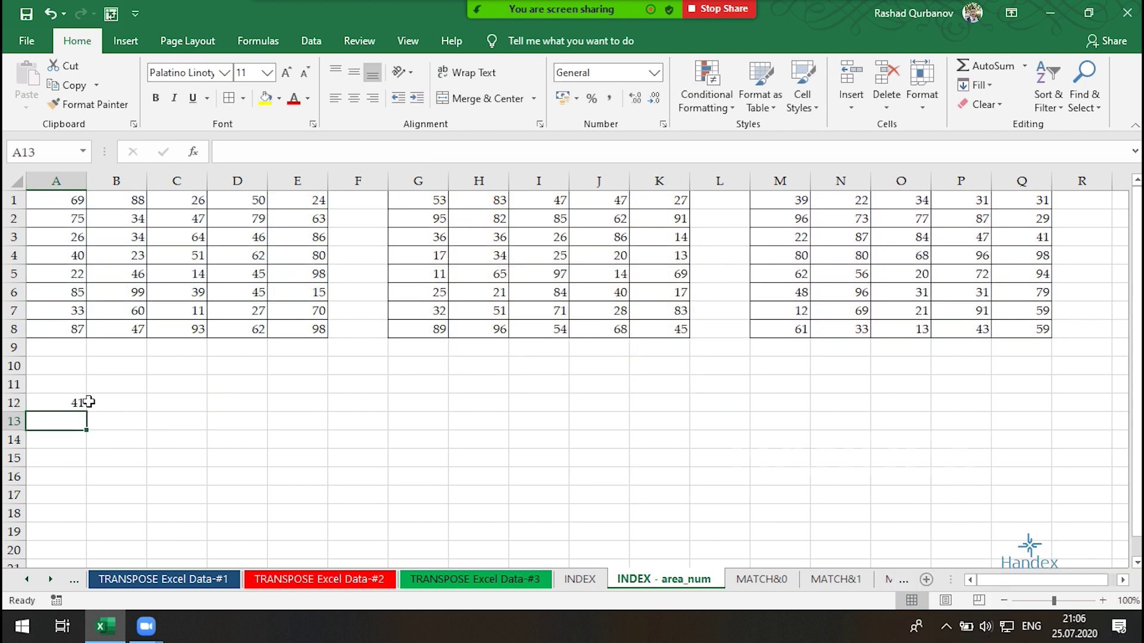
left_click(91, 403)
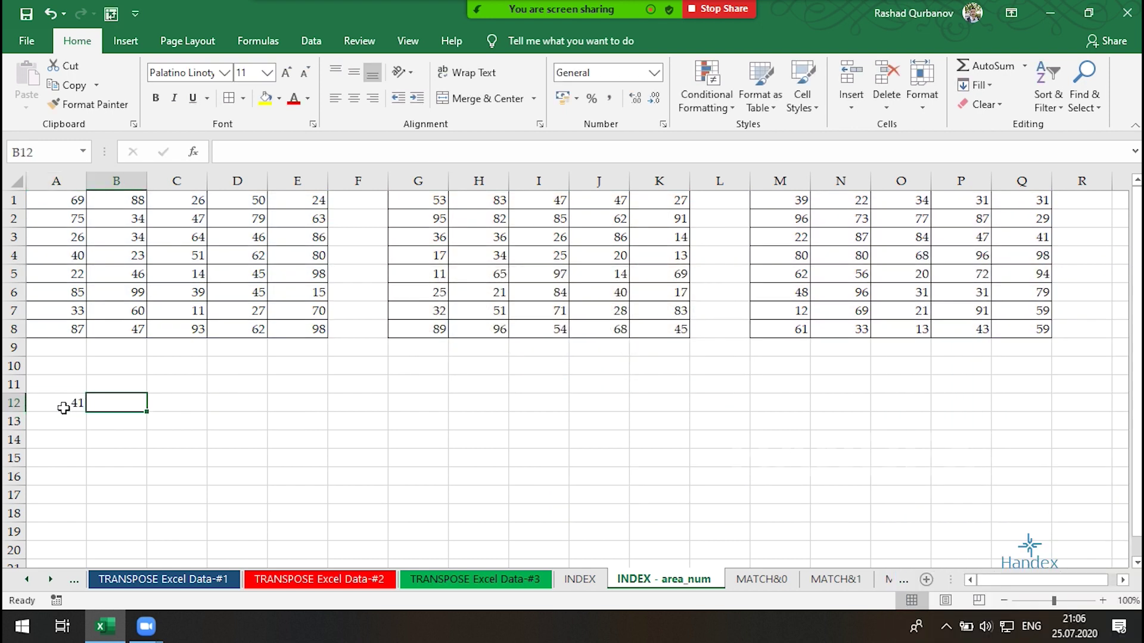
double_click(59, 407)
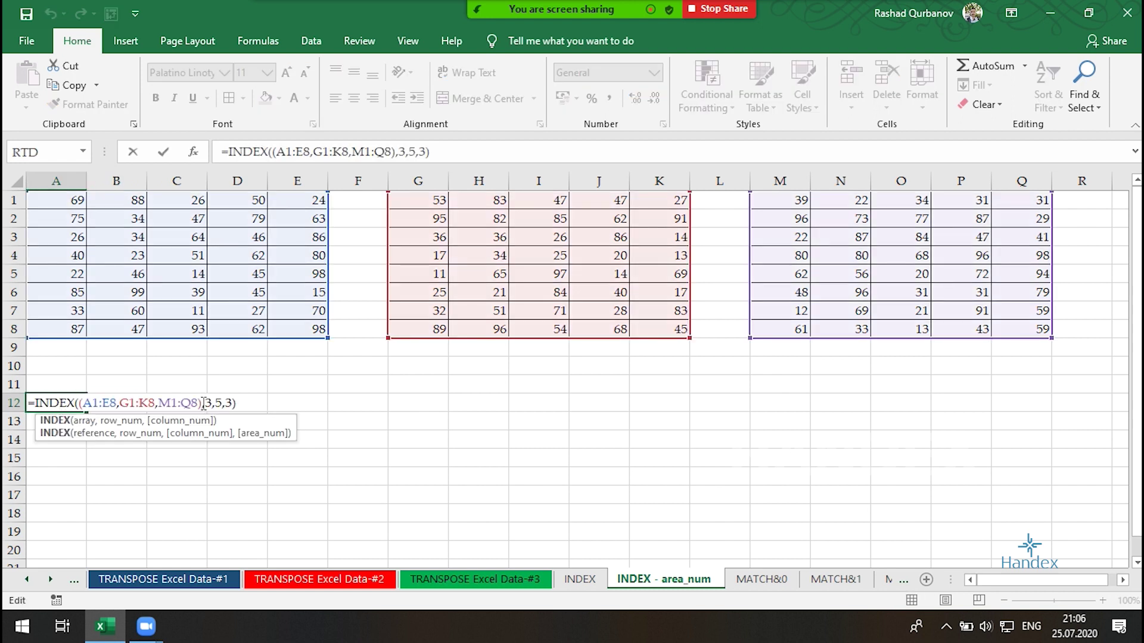
key("Escape")
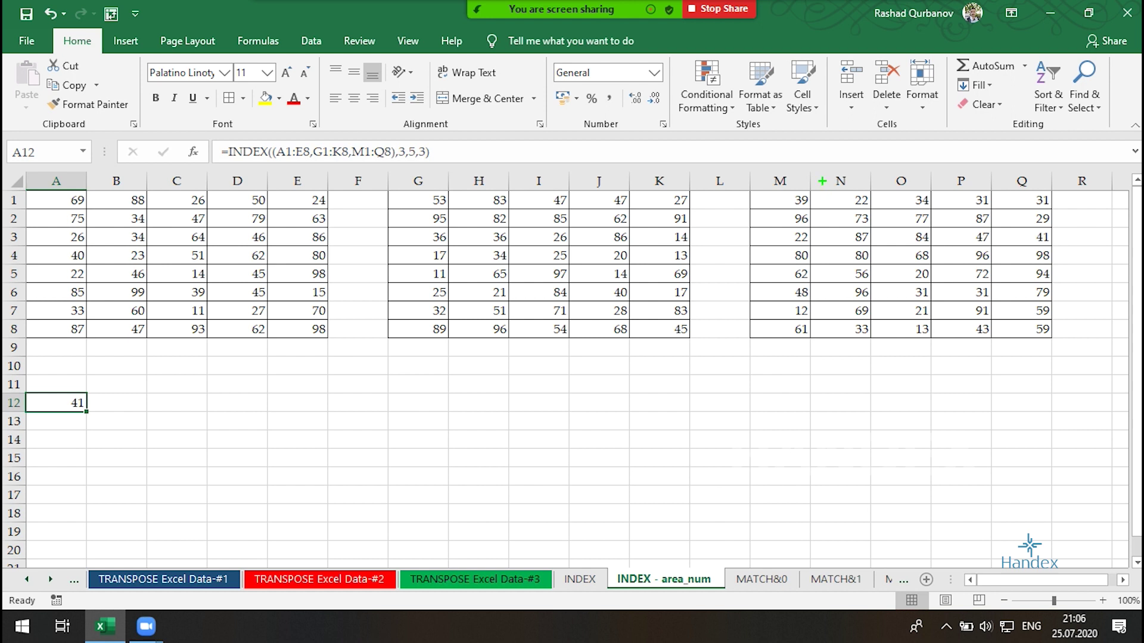
left_click_drag(739, 227, 1064, 241)
left_click_drag(988, 178, 1059, 344)
mouse_move(1055, 212)
left_mouse_down()
mouse_move(128, 414)
mouse_move(191, 444)
left_mouse_up()
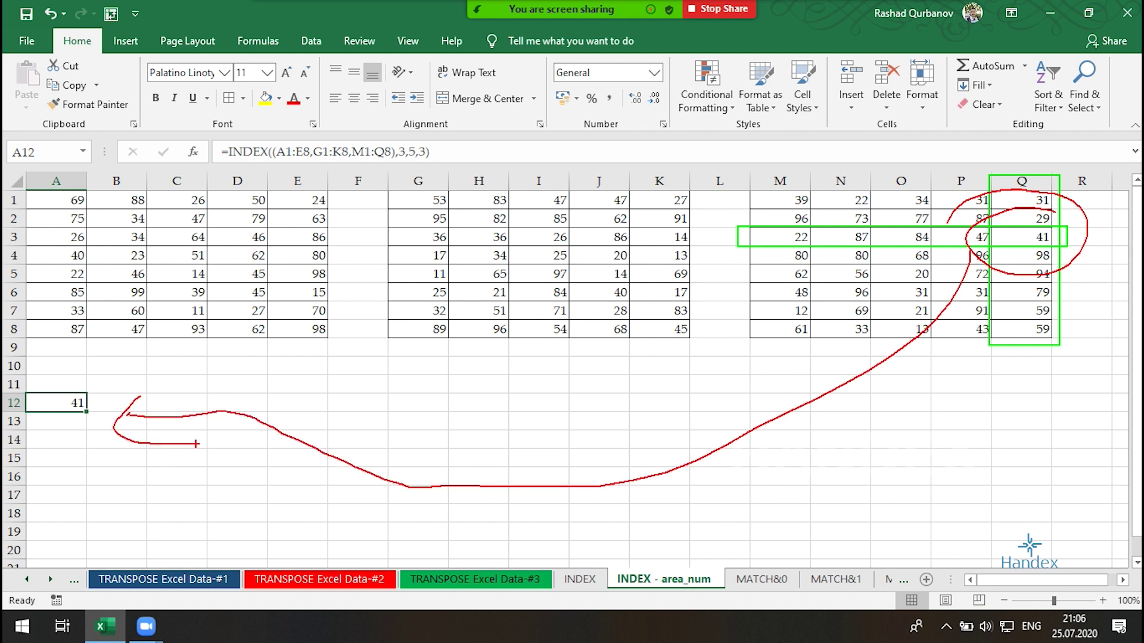
key("Escape")
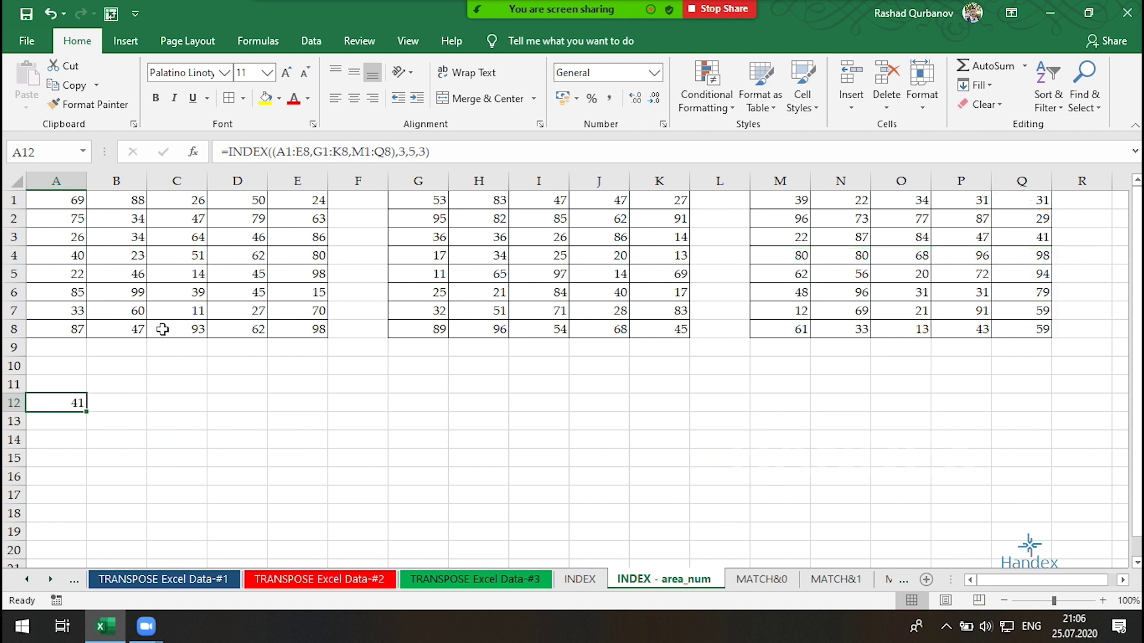